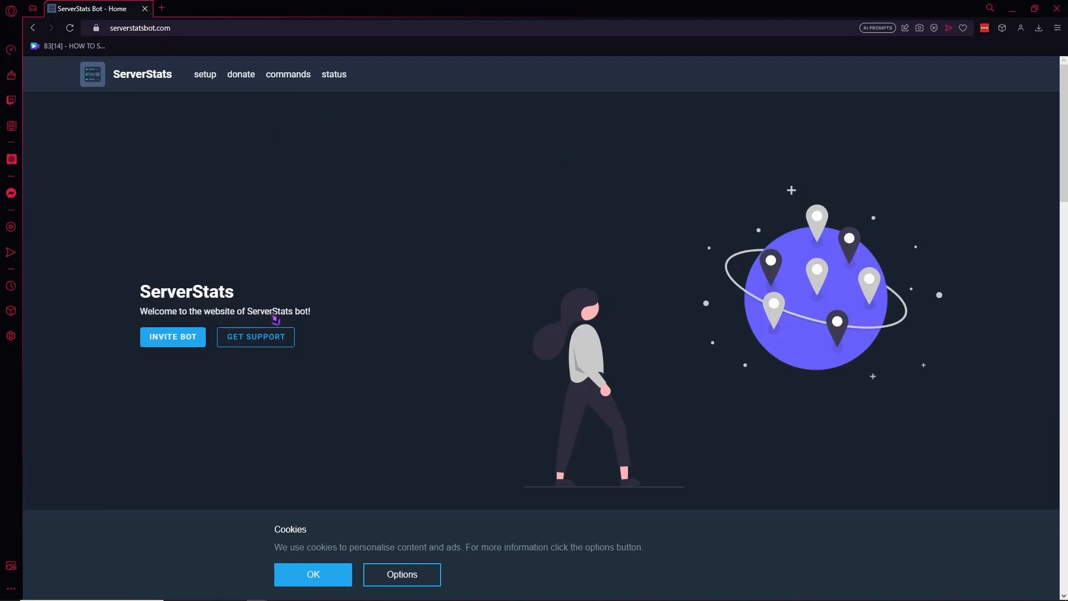
- Start inviting the ServerStats bot and choose TUTORIAL FOR EVERYONE as the server to add it to
left_click(172, 339)
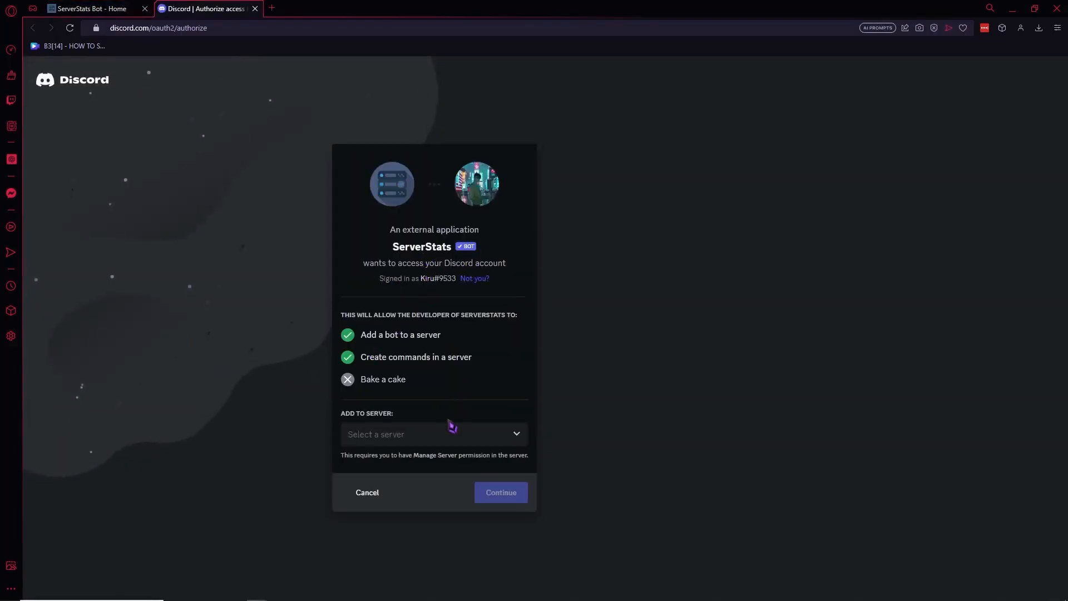
left_click(406, 443)
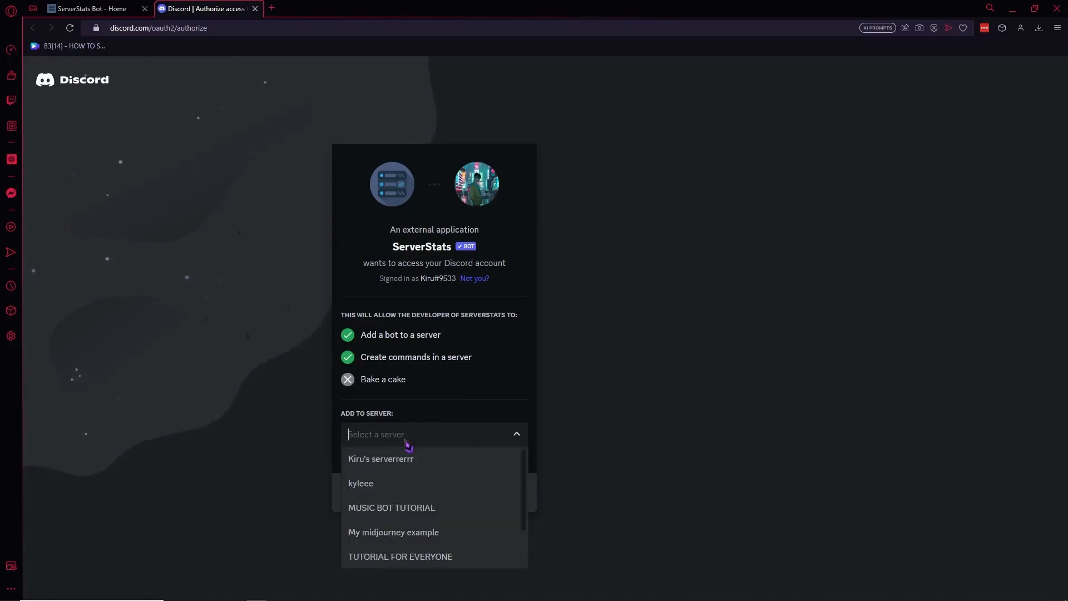
scroll(420, 485, "down", 1)
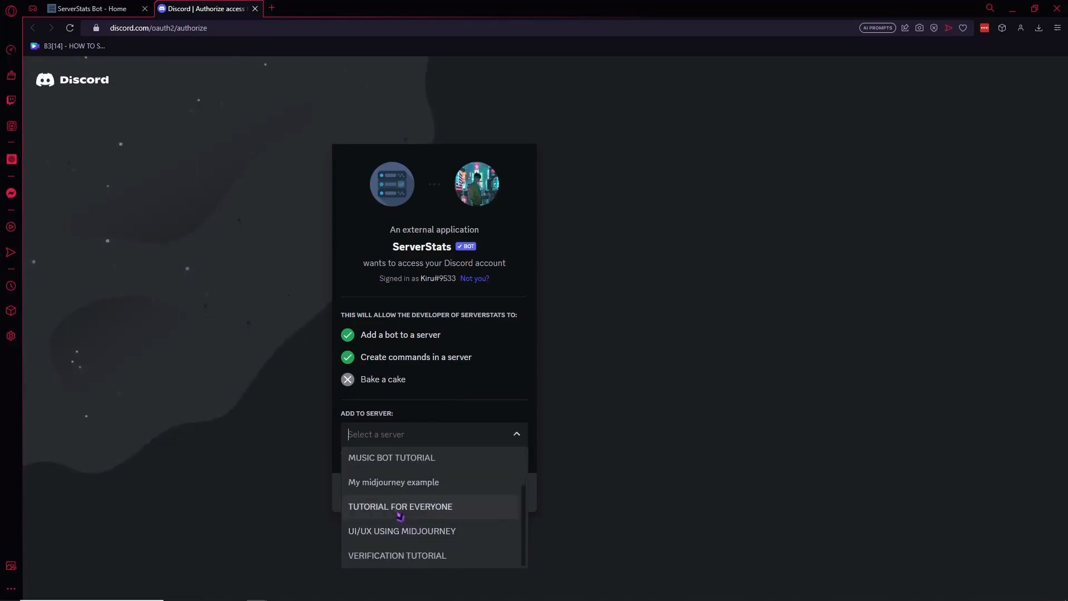
left_click(381, 516)
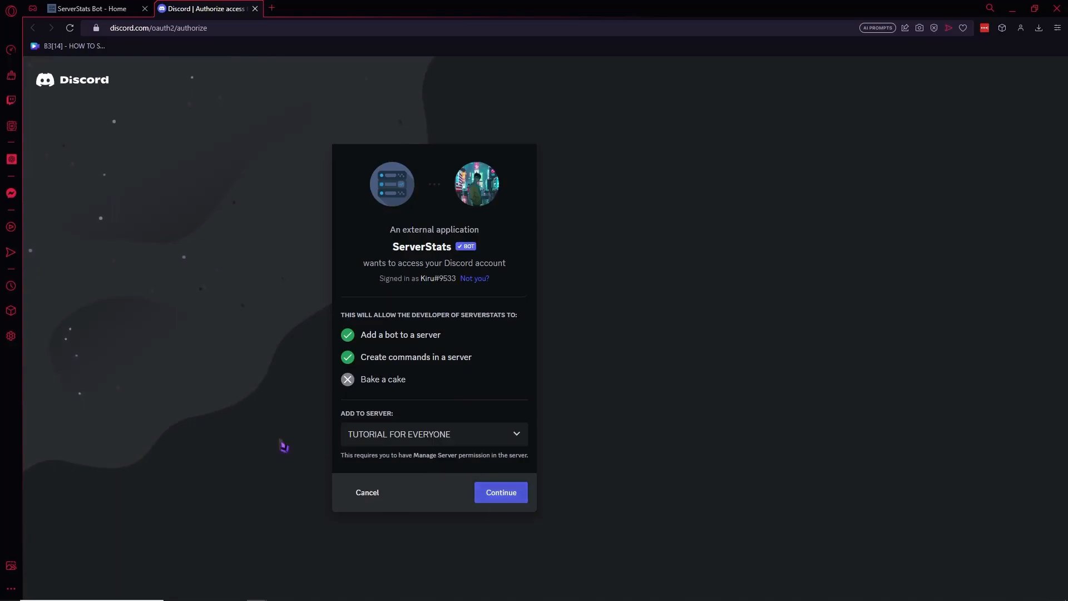
- Authorize the ServerStats bot with all requested permissions, including Administrator, and complete the human verification
left_click(504, 493)
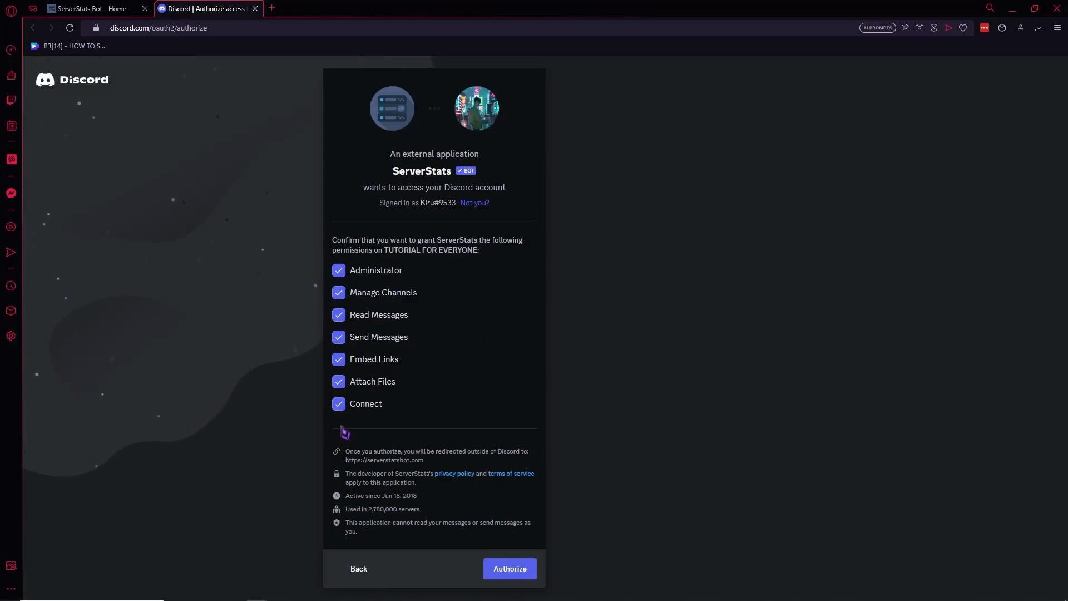
left_click(514, 569)
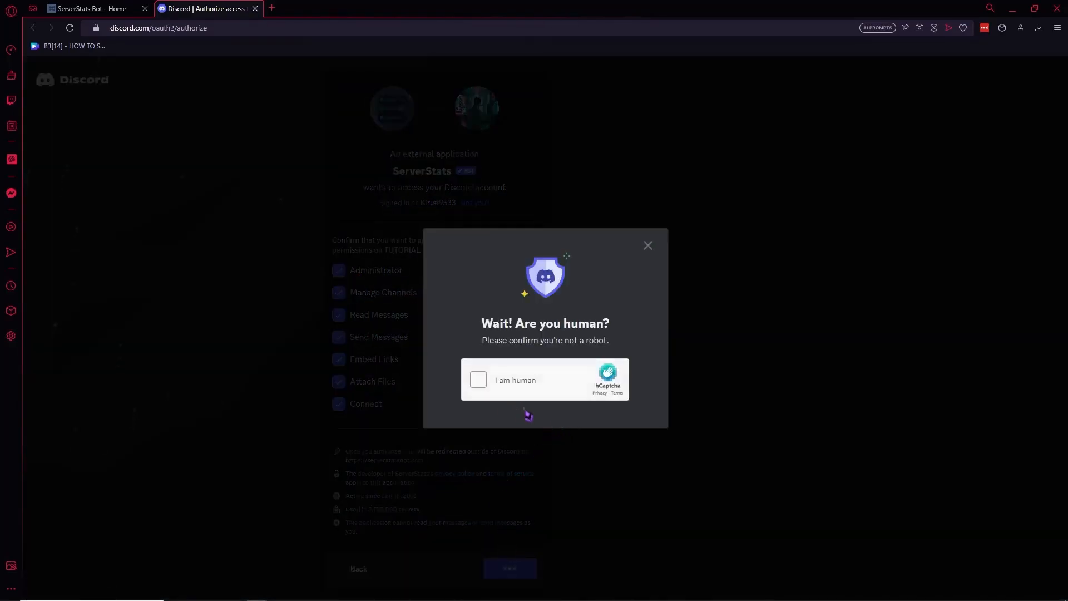
left_click(485, 380)
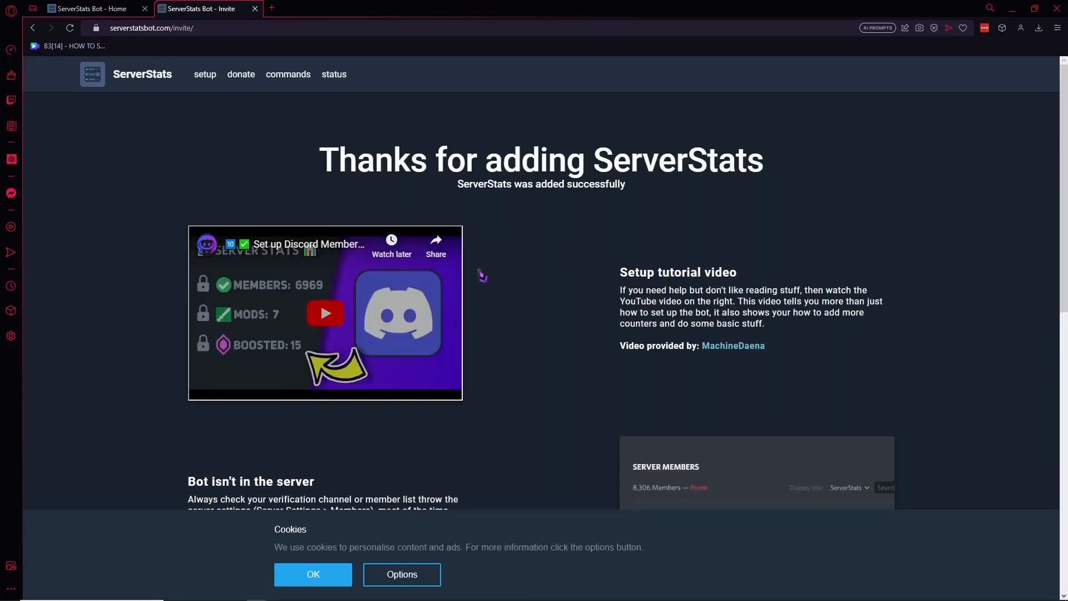
left_click_drag(319, 167, 746, 161)
left_click(671, 228)
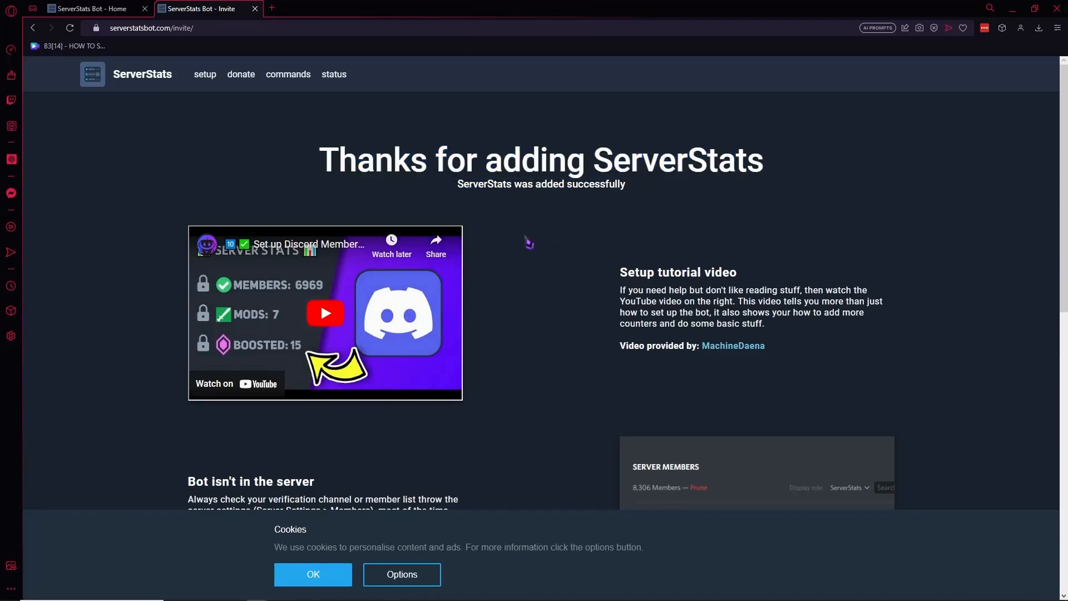
- Switch to the Discord app and create a role named BOTS ROLE in the TUTORIAL FOR EVERYONE server settings
mouse_move(548, 598)
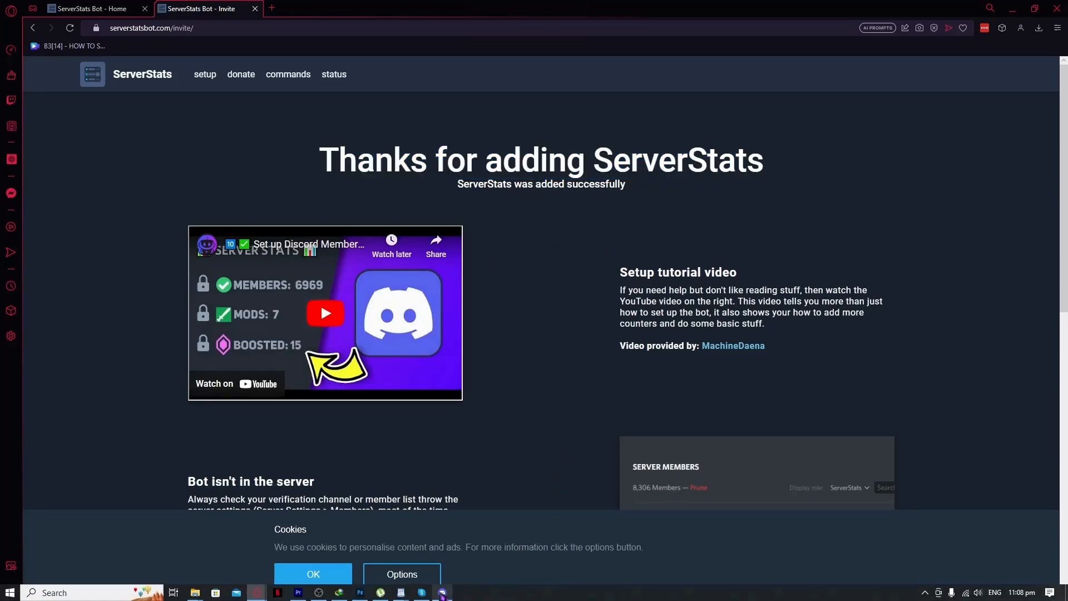
left_click(444, 593)
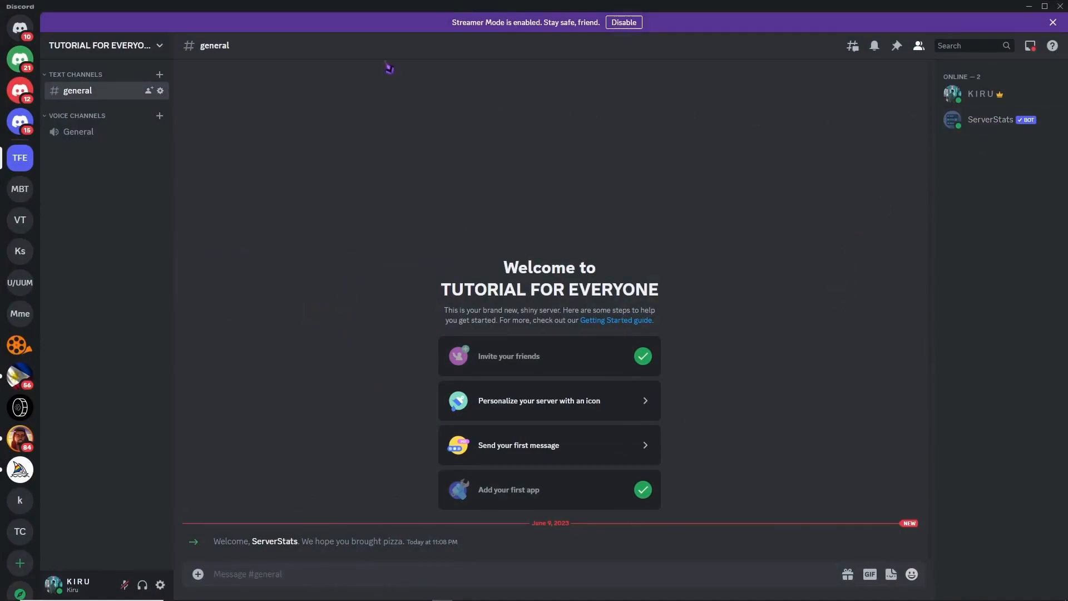
left_click(161, 46)
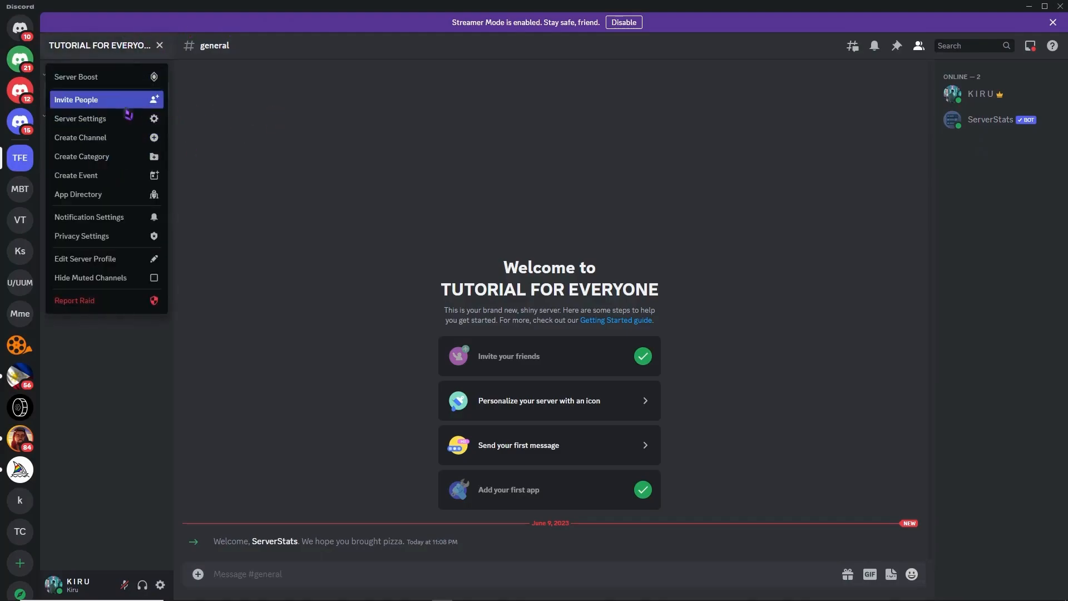
left_click(96, 126)
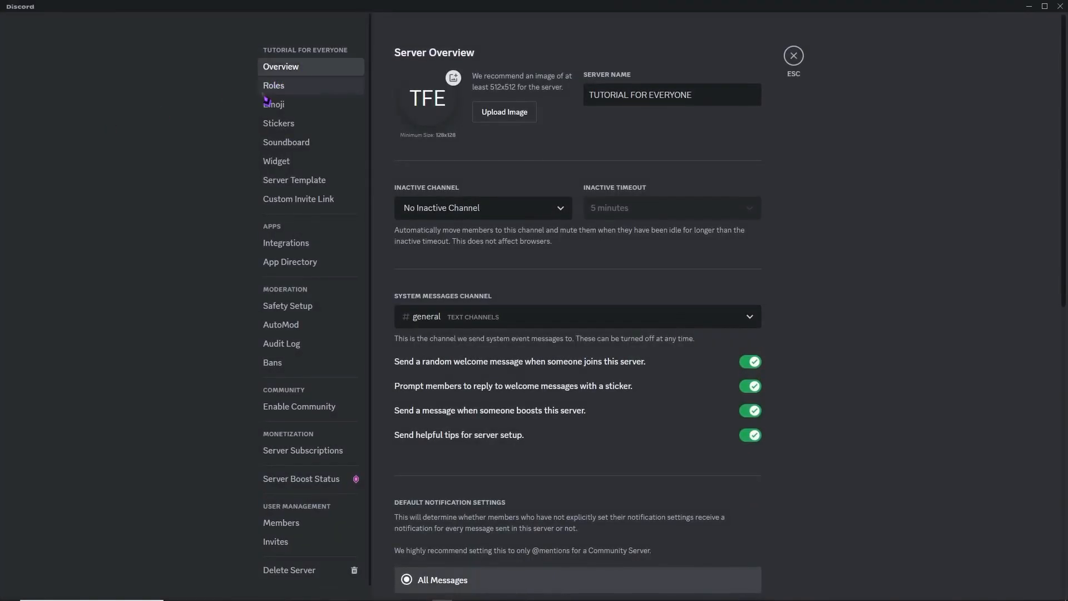
left_click(270, 89)
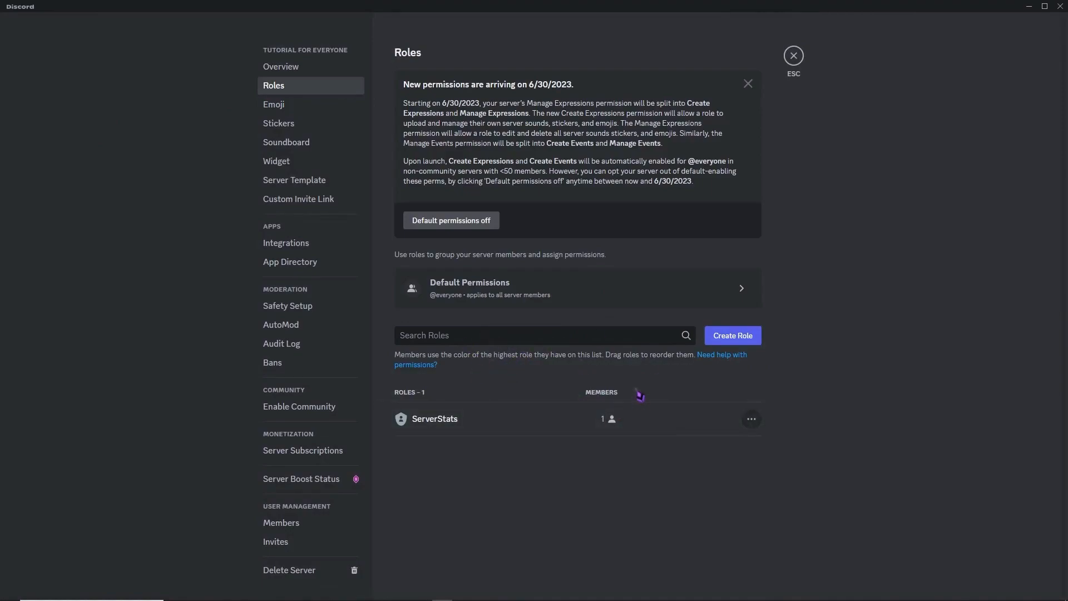
left_click(734, 336)
left_click_drag(561, 141, 507, 142)
type("B")
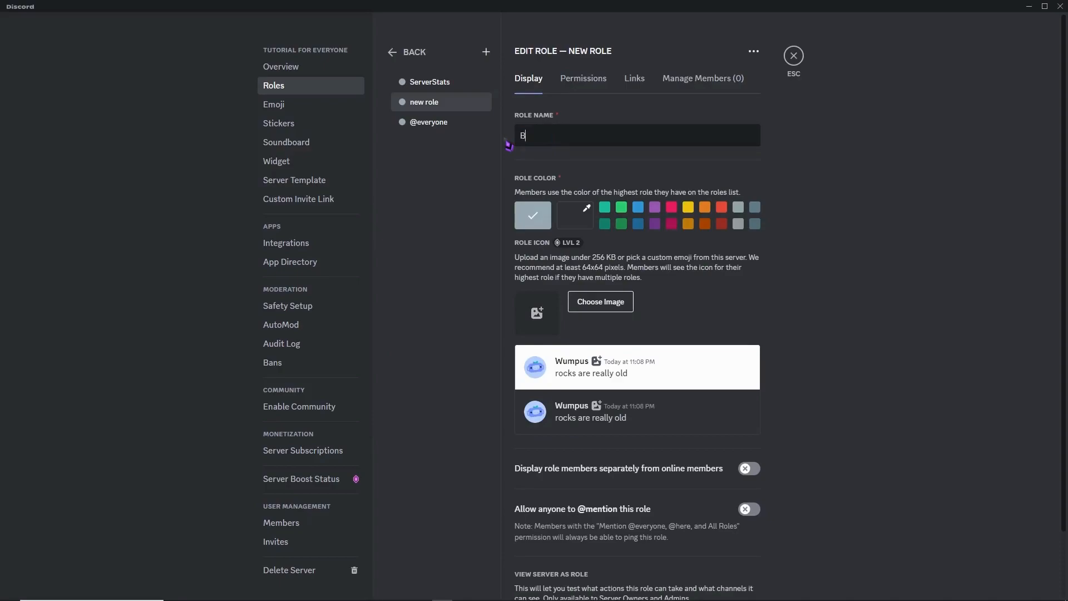
type("OTS ROLE")
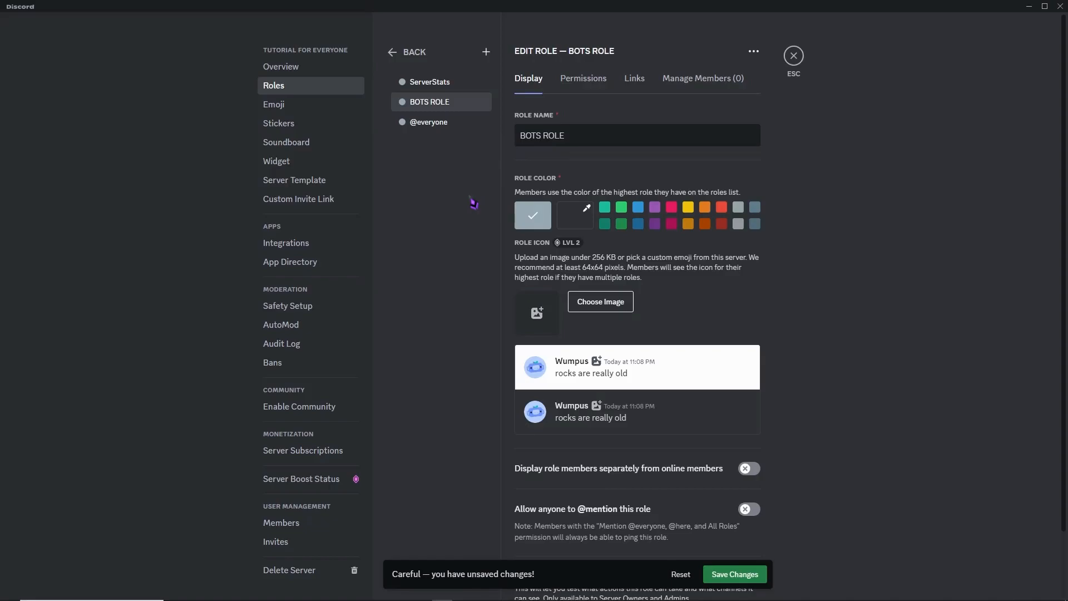
- Grant the Administrator permission to BOTS ROLE and save the role
scroll(535, 344, "down", 2)
scroll(572, 334, "up", 2)
left_click(589, 81)
scroll(794, 184, "down", 8)
scroll(788, 301, "down", 15)
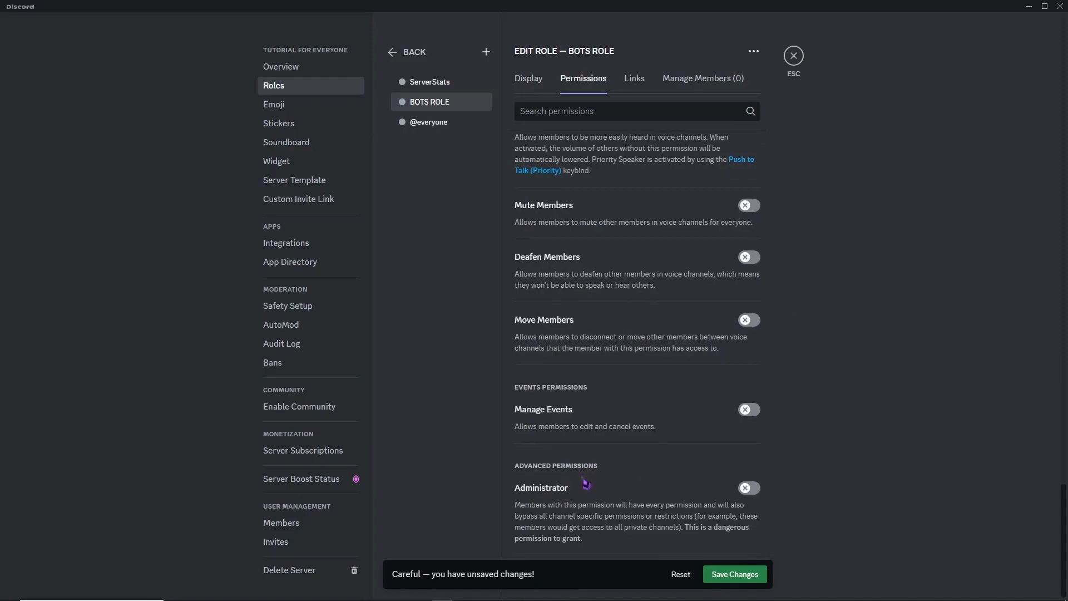
left_click(747, 489)
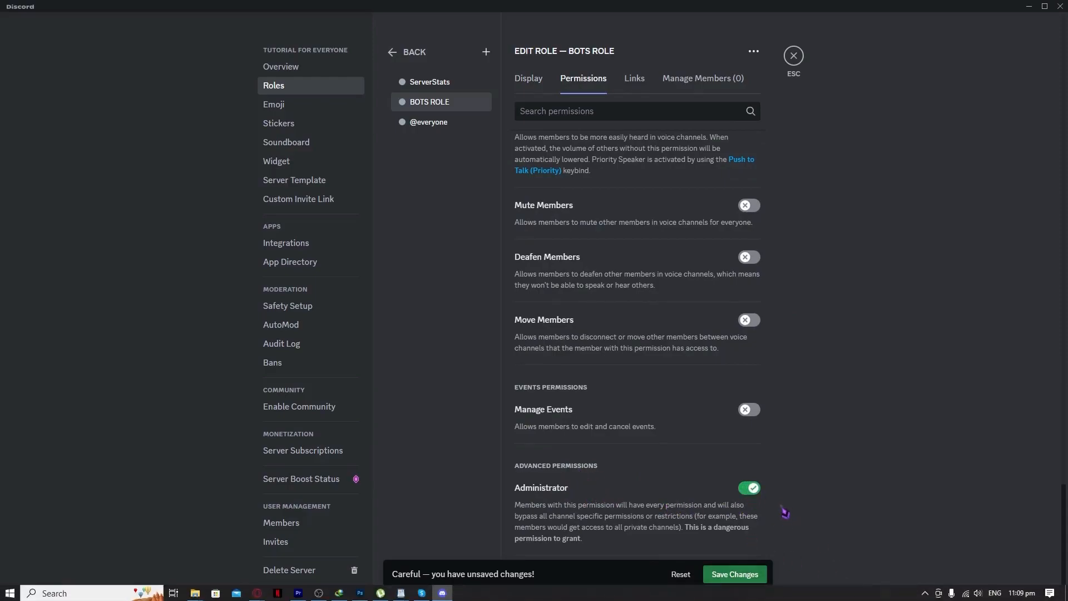
left_click(738, 580)
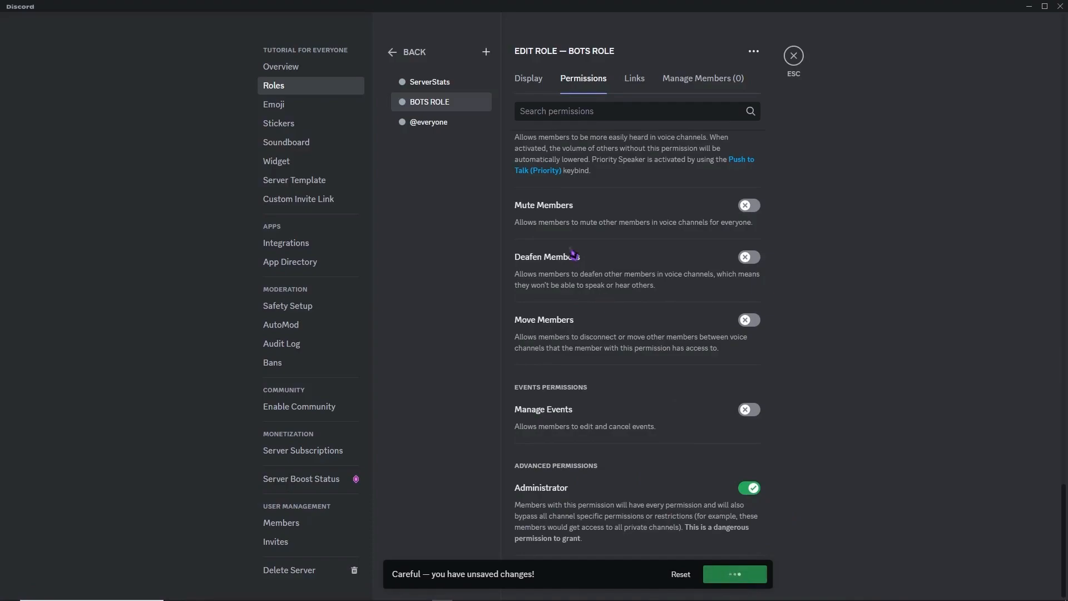
- Set the colour of BOTS ROLE to yellow, save the change and leave the server settings
left_click(529, 78)
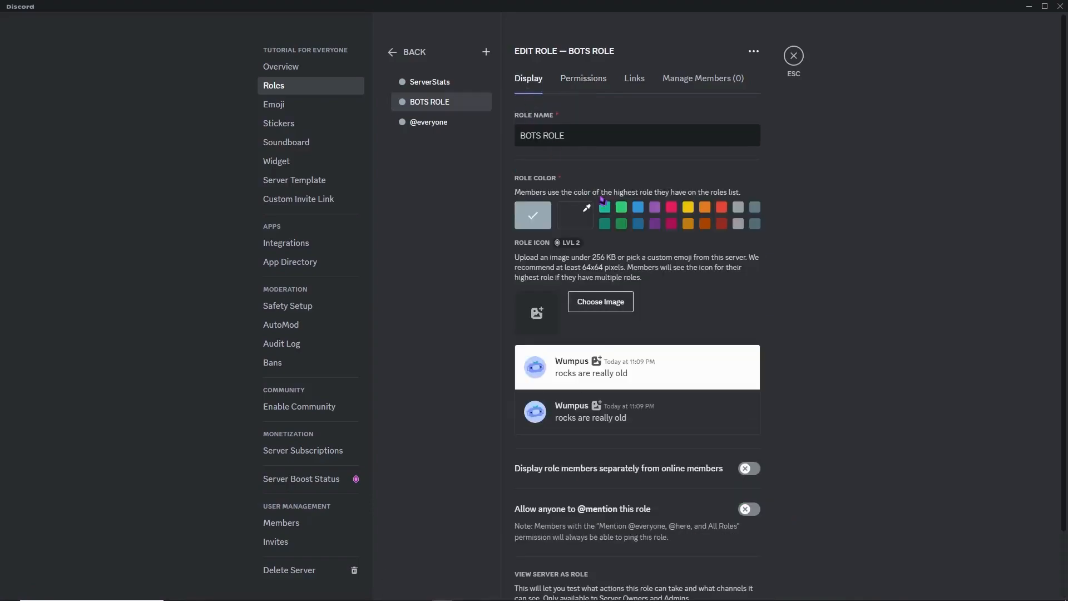
left_click(689, 210)
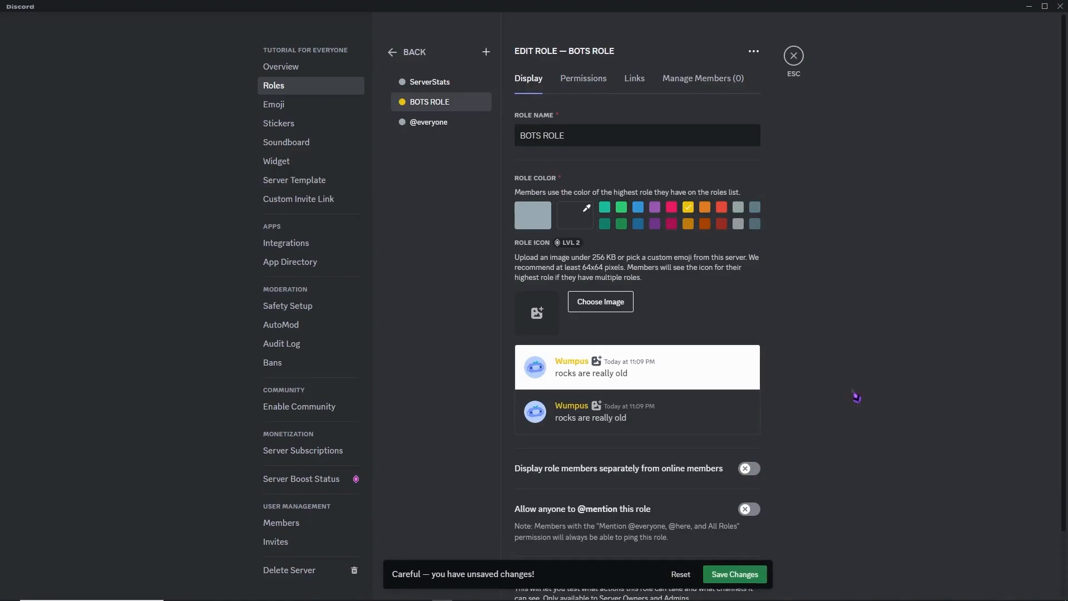
left_click(741, 576)
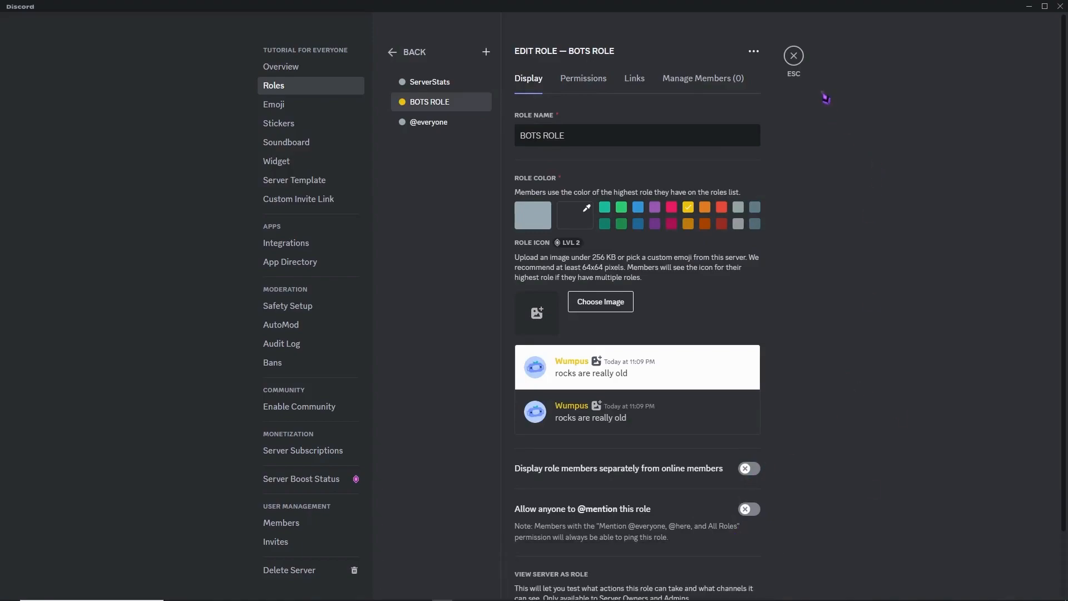
left_click(794, 56)
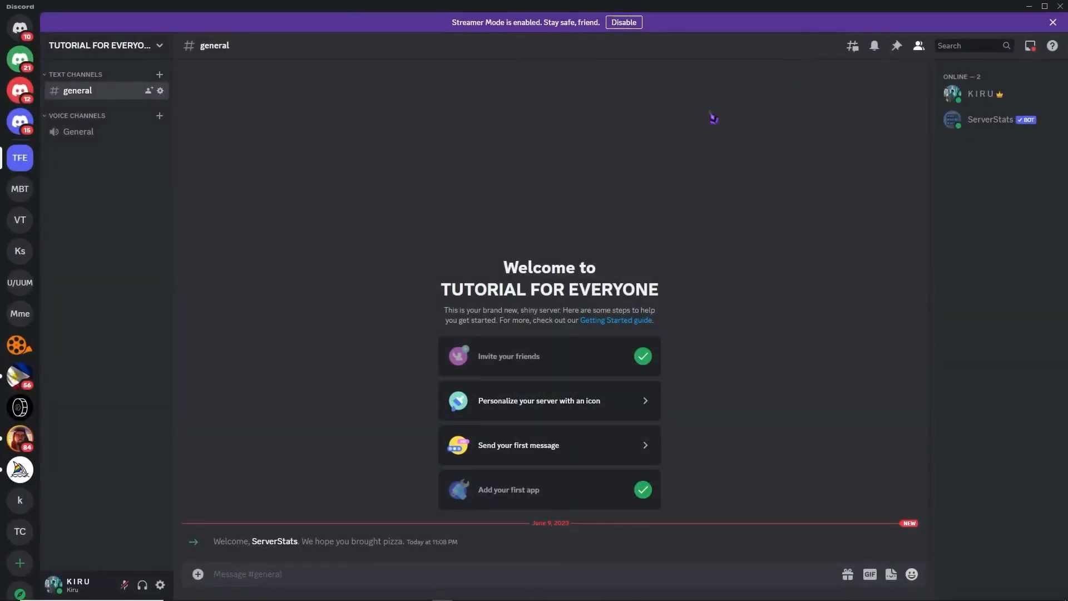
- Assign BOTS ROLE to the ServerStats bot from its member profile
left_click(982, 131)
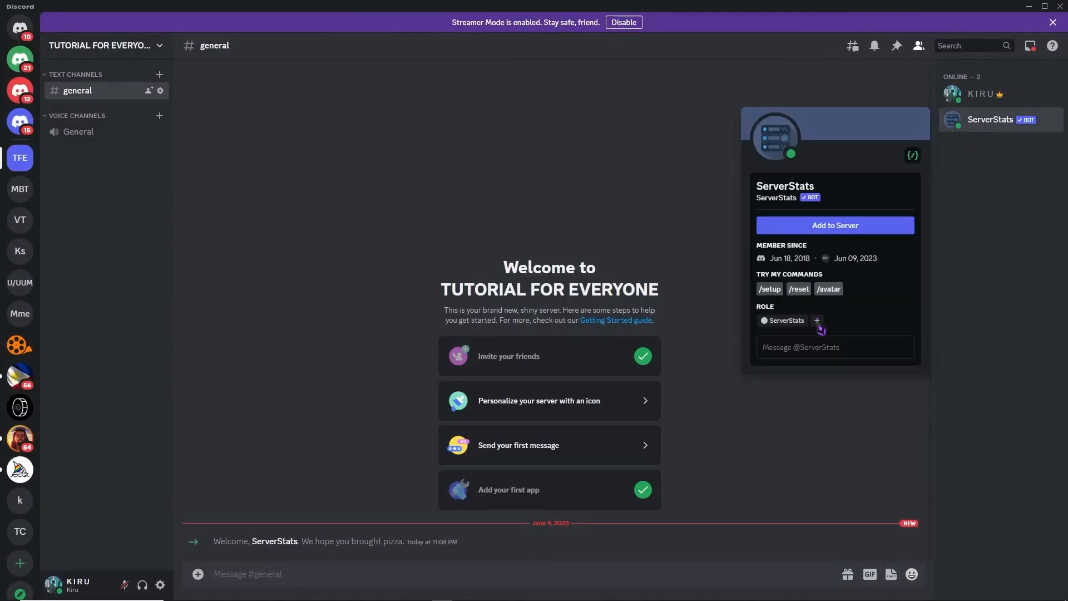
left_click(818, 322)
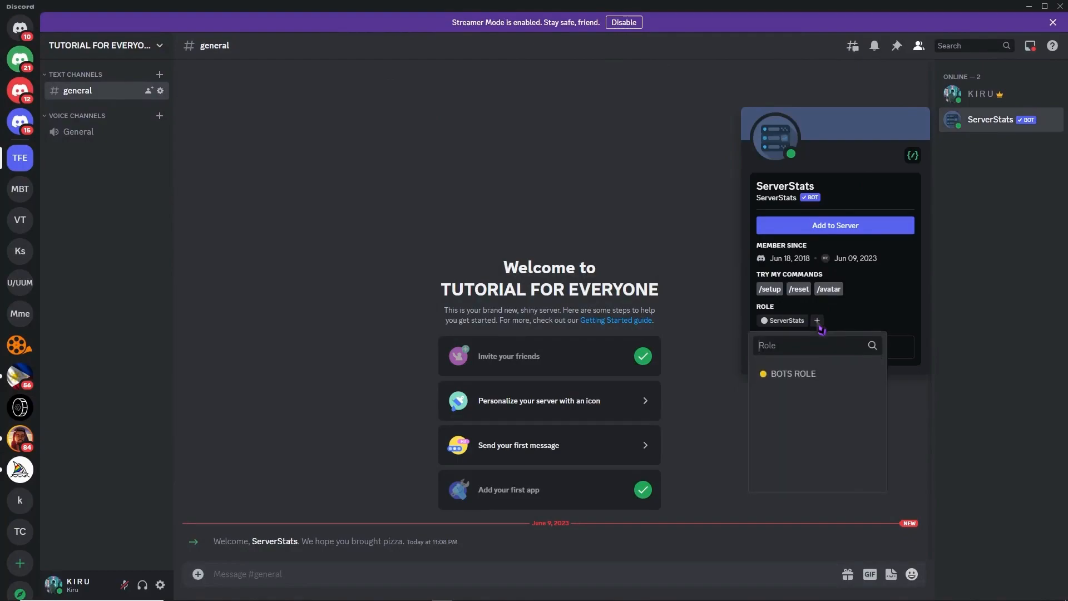
left_click(791, 378)
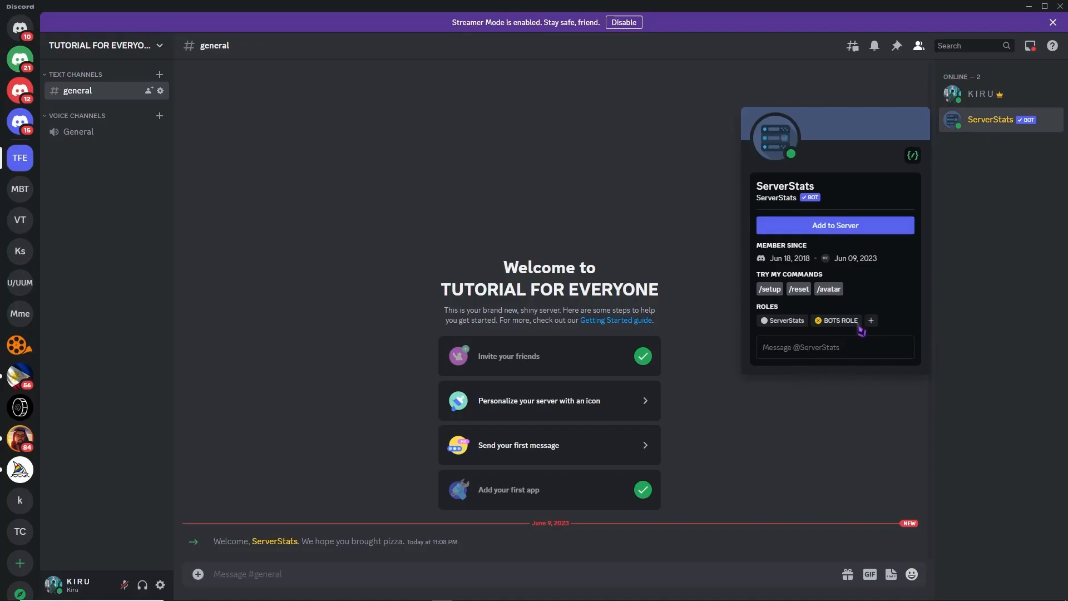
left_click(816, 105)
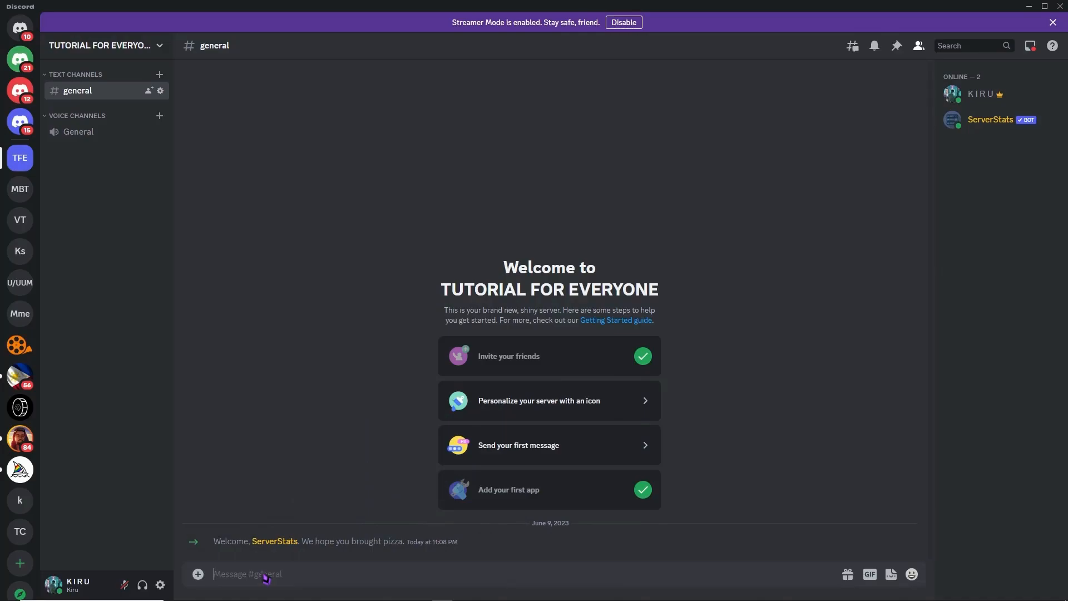
- Run the ServerStats /setup command in #general with channel type text channel and the Default counters template
type("/setup")
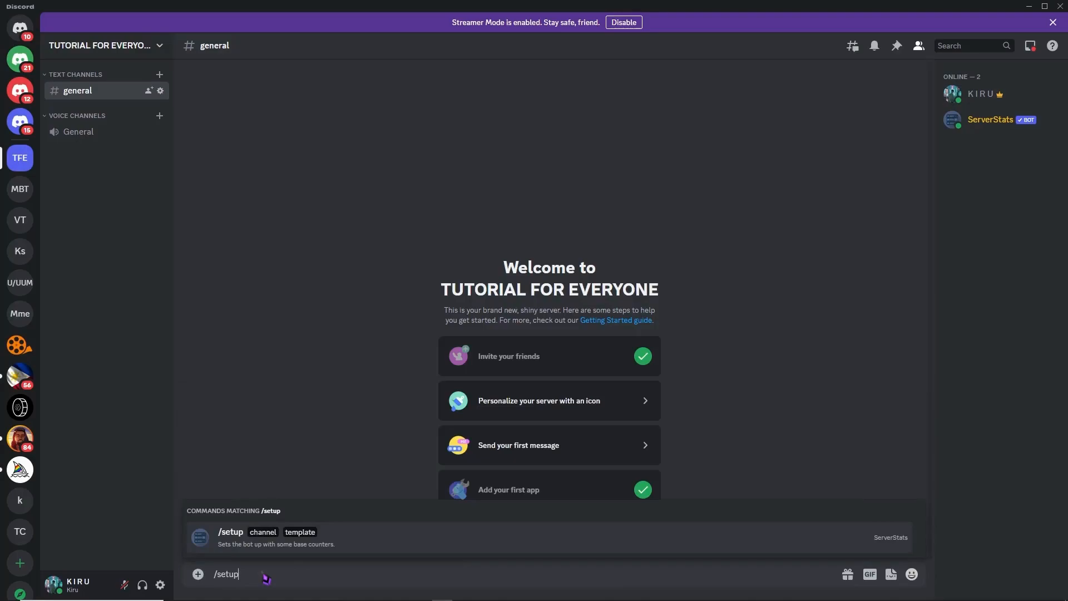
left_click(235, 538)
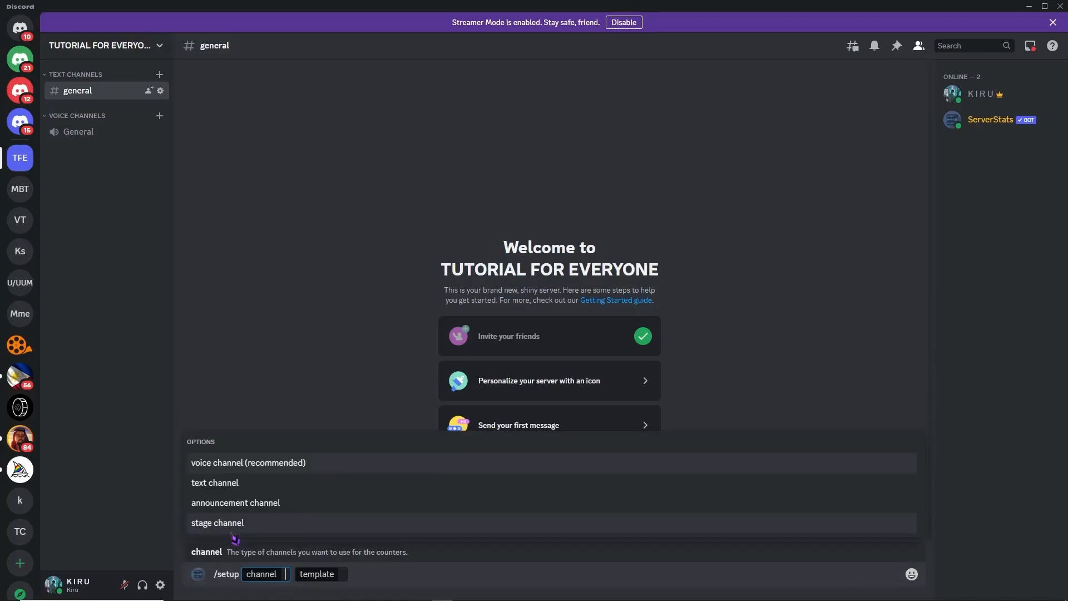
left_click(240, 483)
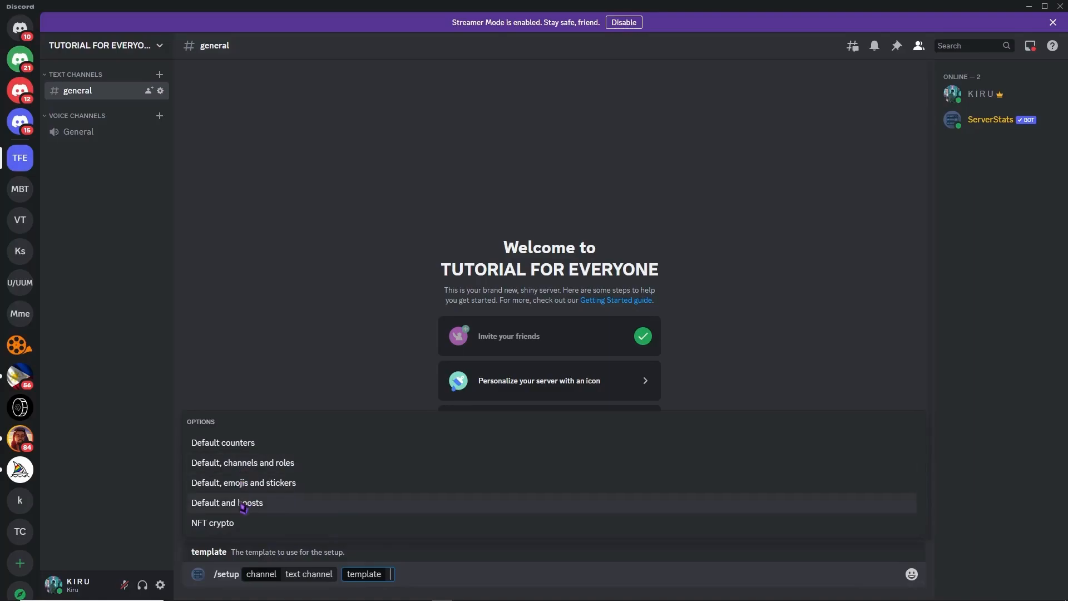
left_click(239, 444)
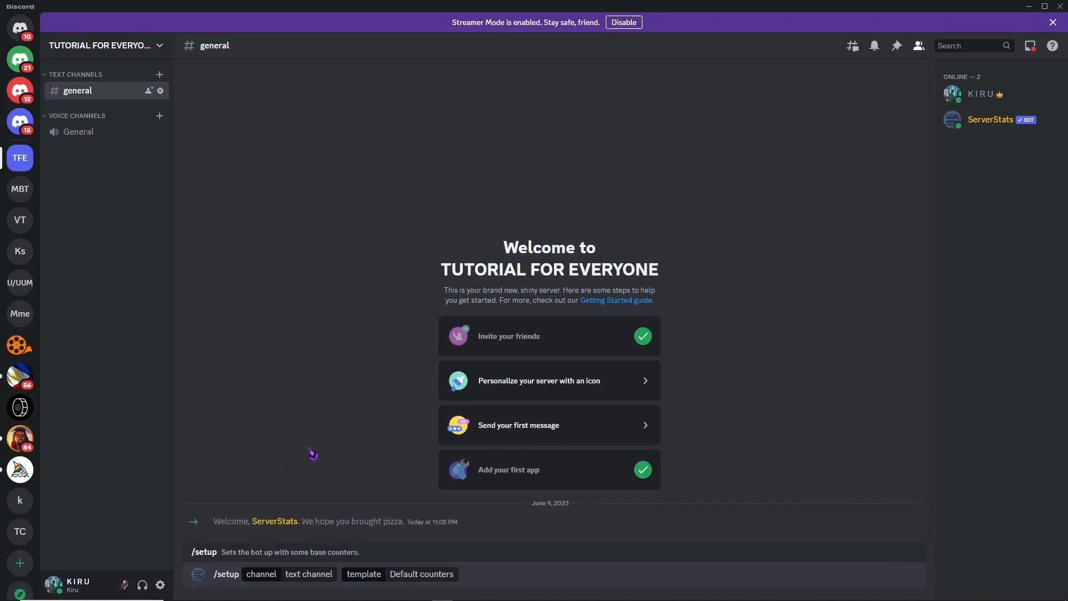
key("BackSpace")
key("BackSpace")
key("BackSpace")
key("BackSpace")
key("BackSpace")
key("BackSpace")
key("BackSpace")
key("BackSpace")
key("BackSpace")
key("BackSpace")
key("BackSpace")
key("BackSpace")
key("BackSpace")
key("BackSpace")
key("BackSpace")
key("BackSpace")
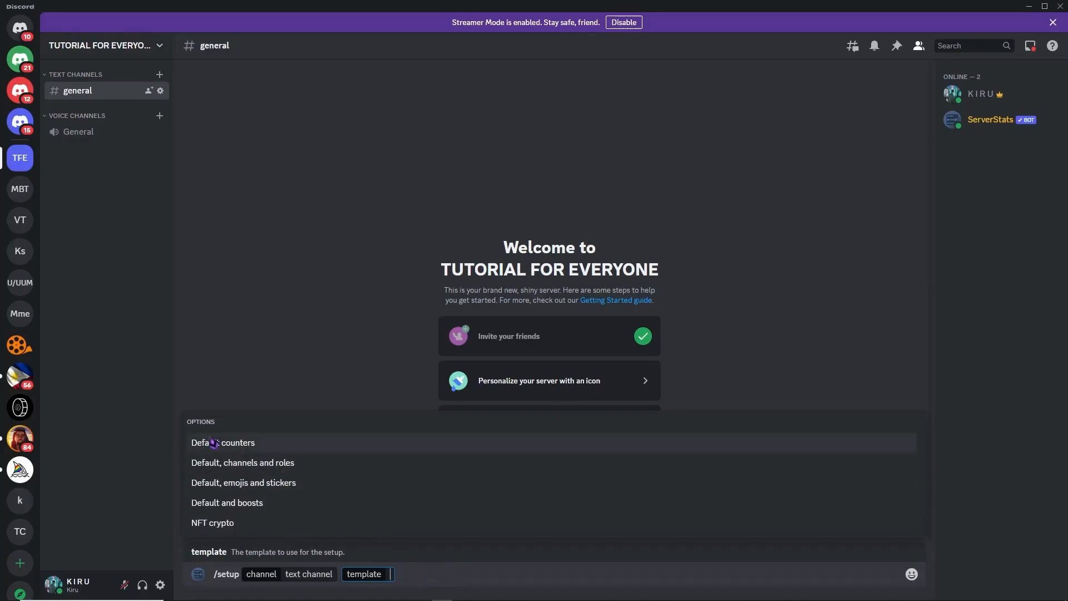
left_click(261, 448)
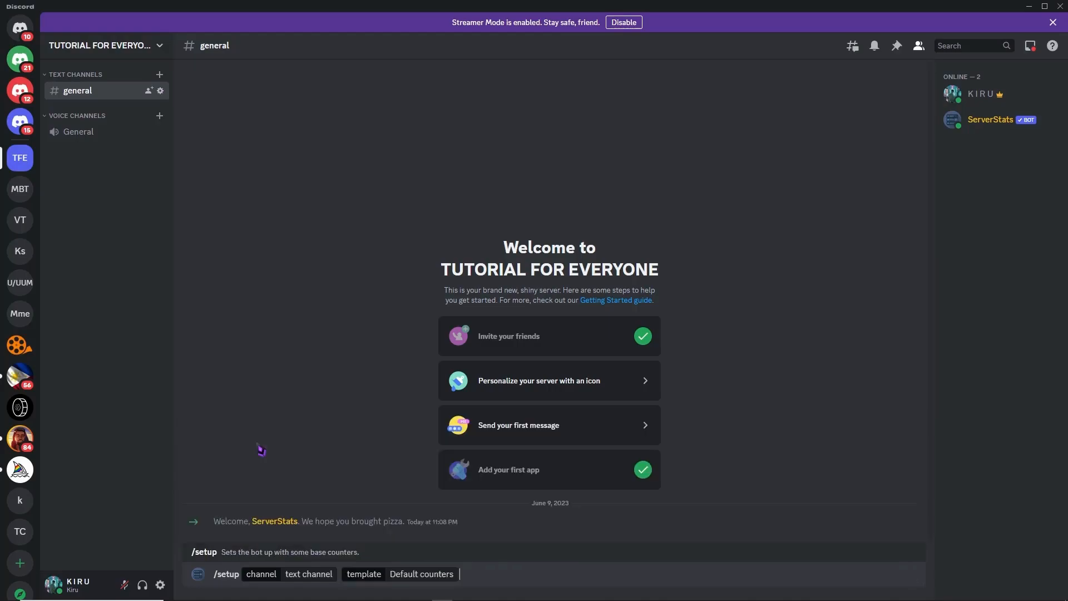
key("Return")
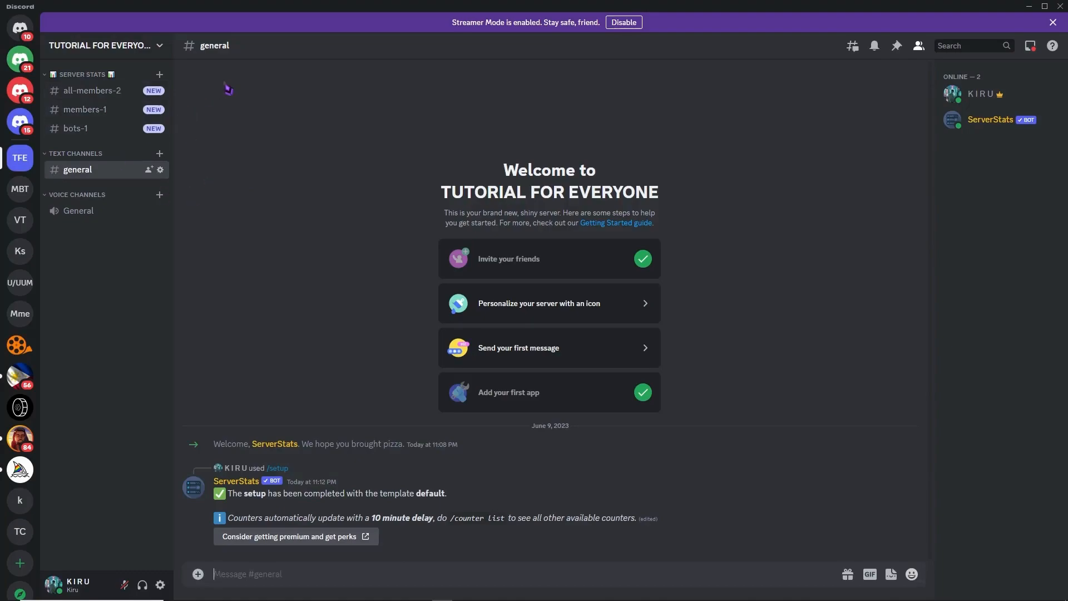
- View the all-members and bots counter channels under the SERVER STATS category
left_click(103, 97)
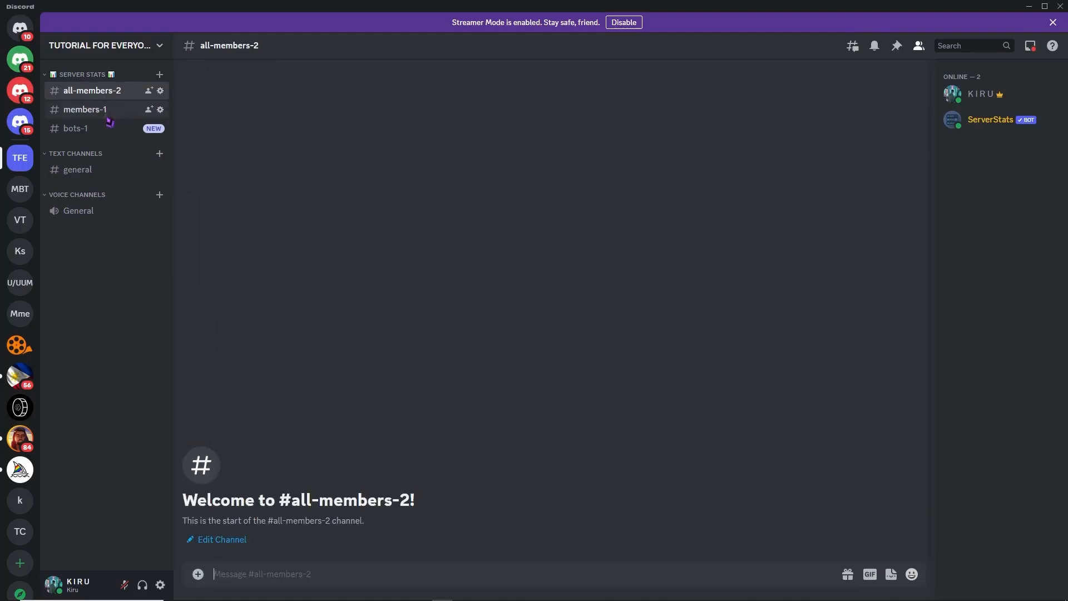
left_click(91, 129)
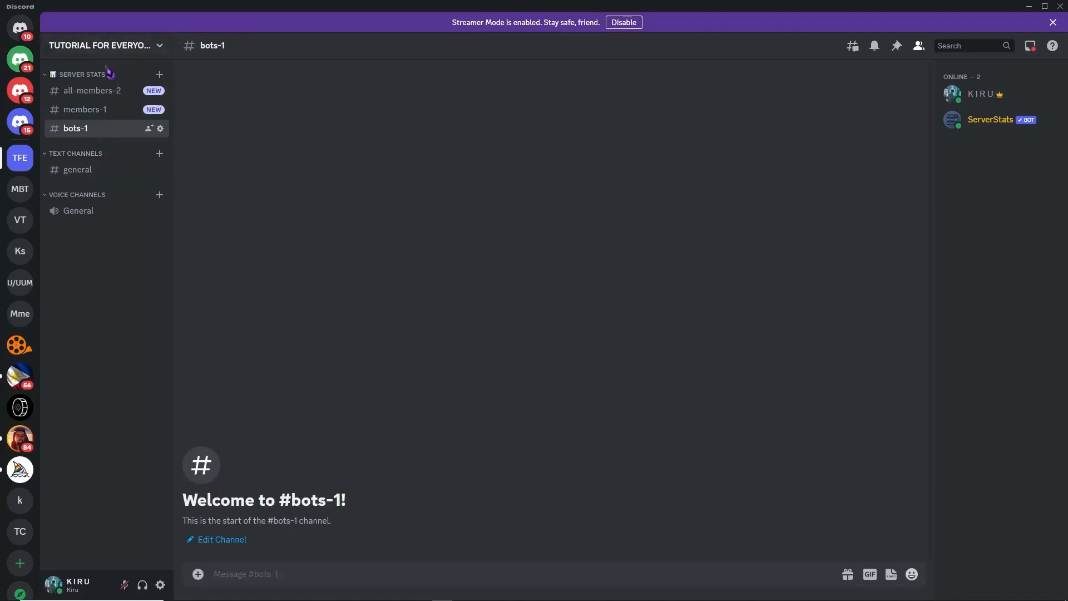
- Rename the all-members-2 channel under SERVER STATS to peasants-2, save the change and leave the channel settings
left_click(102, 100)
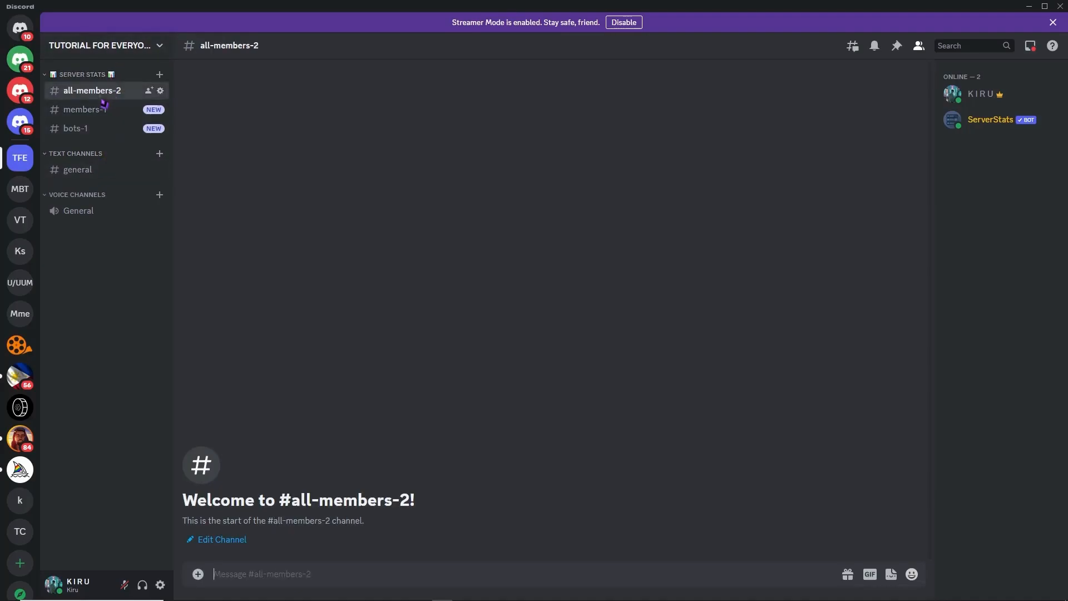
right_click(100, 95)
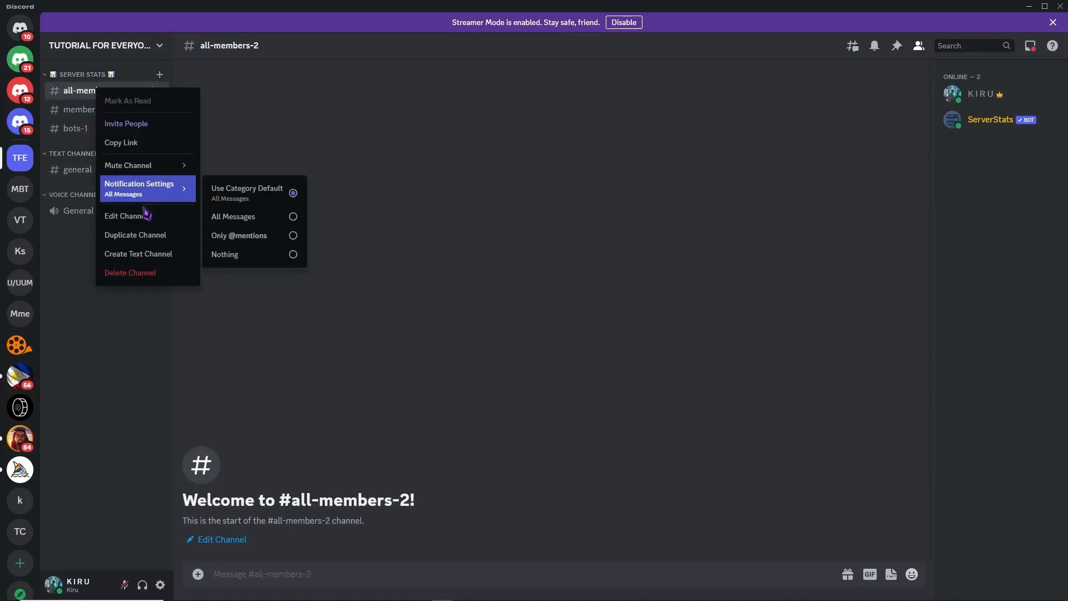
left_click(126, 216)
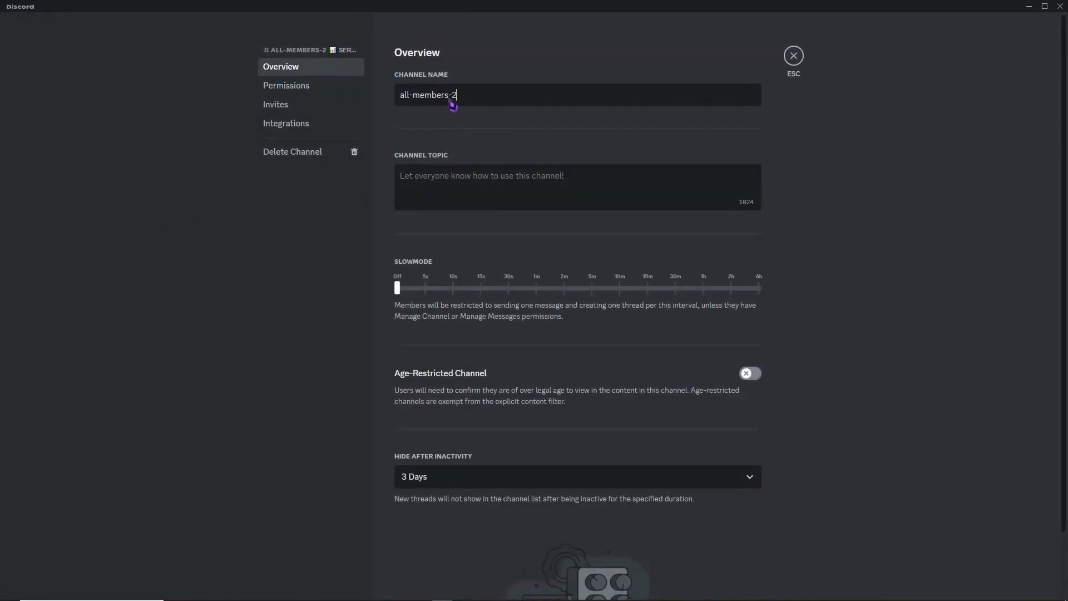
left_click_drag(449, 96, 390, 95)
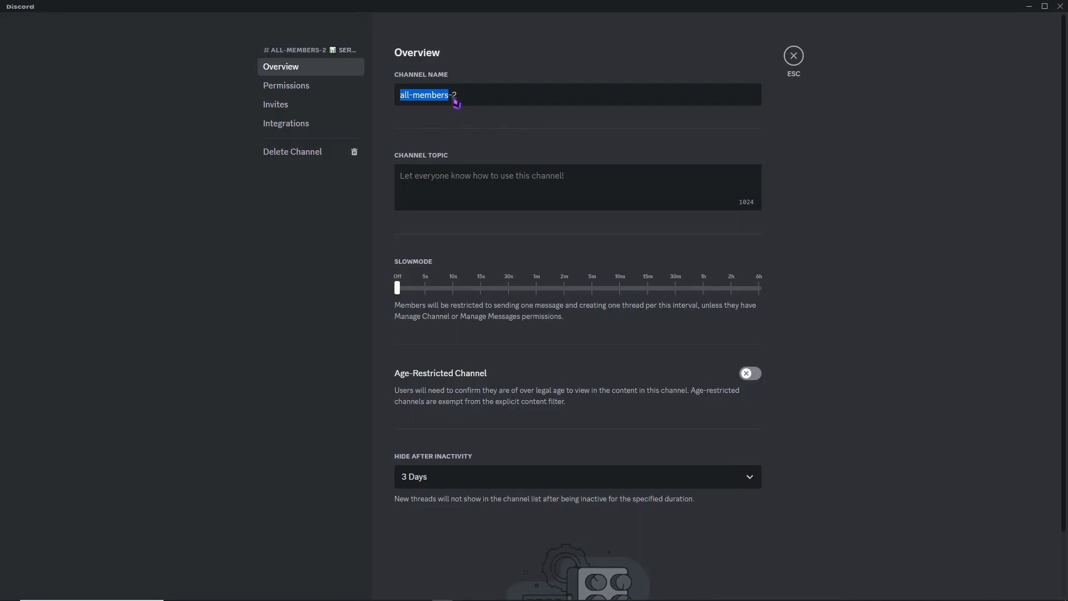
key("BackSpace")
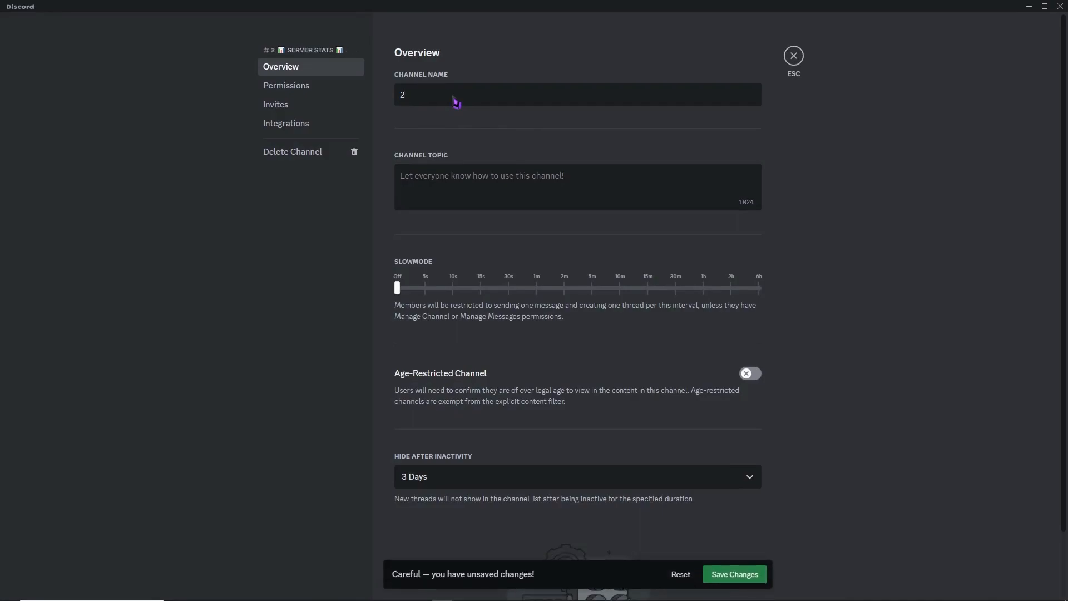
key("BackSpace")
type("wi")
key("BackSpace")
key("BackSpace")
type("whit")
key("BackSpace")
key("BackSpace")
key("BackSpace")
key("BackSpace")
type("peasants-2")
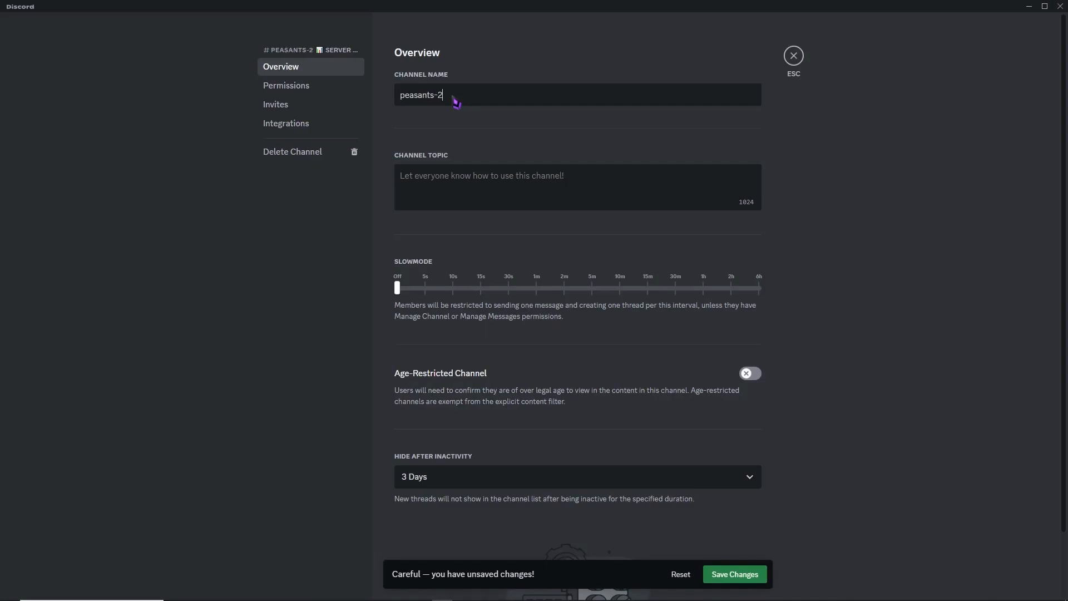
left_click(743, 579)
left_click(793, 57)
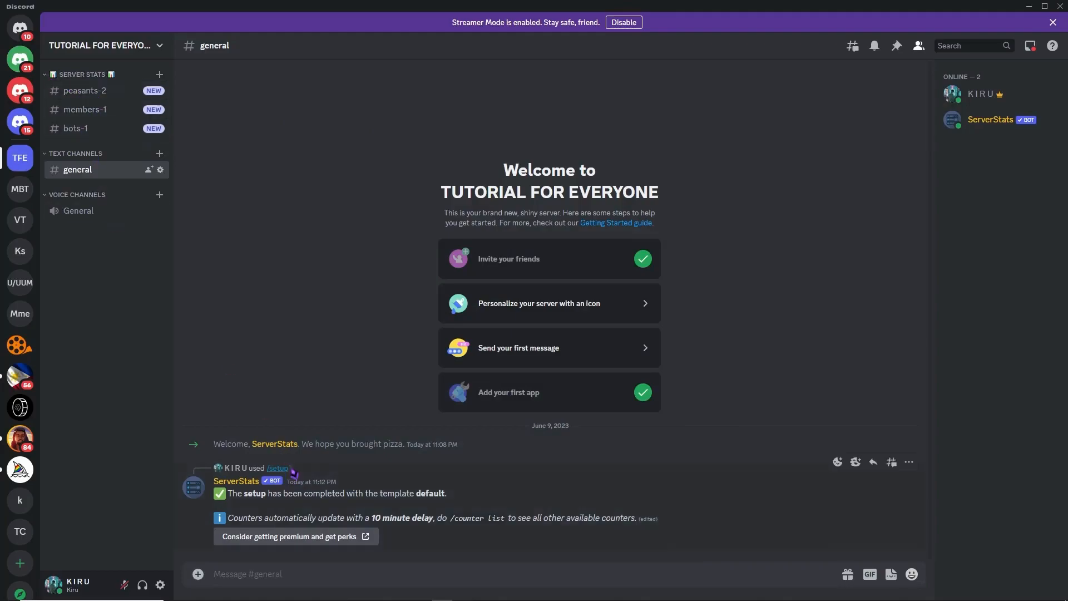
- Run the ServerStats /counter list command in #general to list the counters the bot offers
left_click_drag(240, 526, 441, 533)
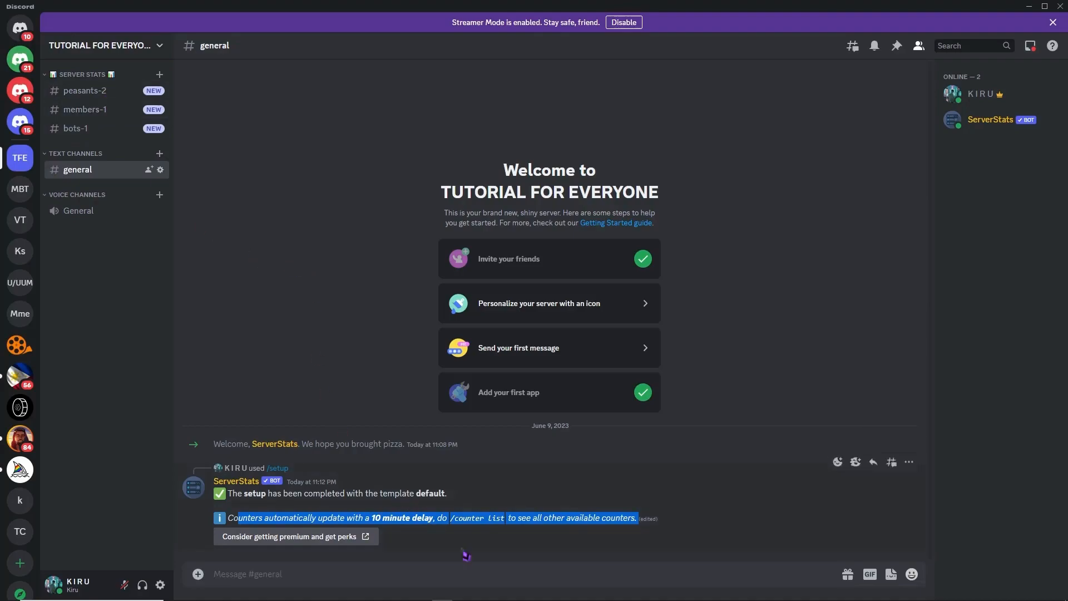
left_click(451, 526)
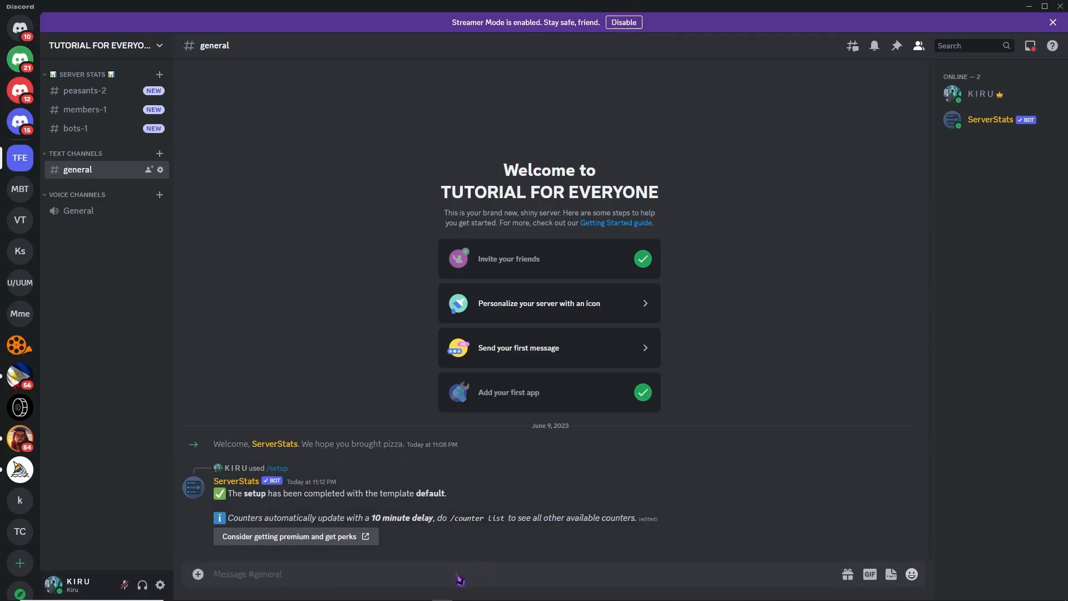
type("/cou")
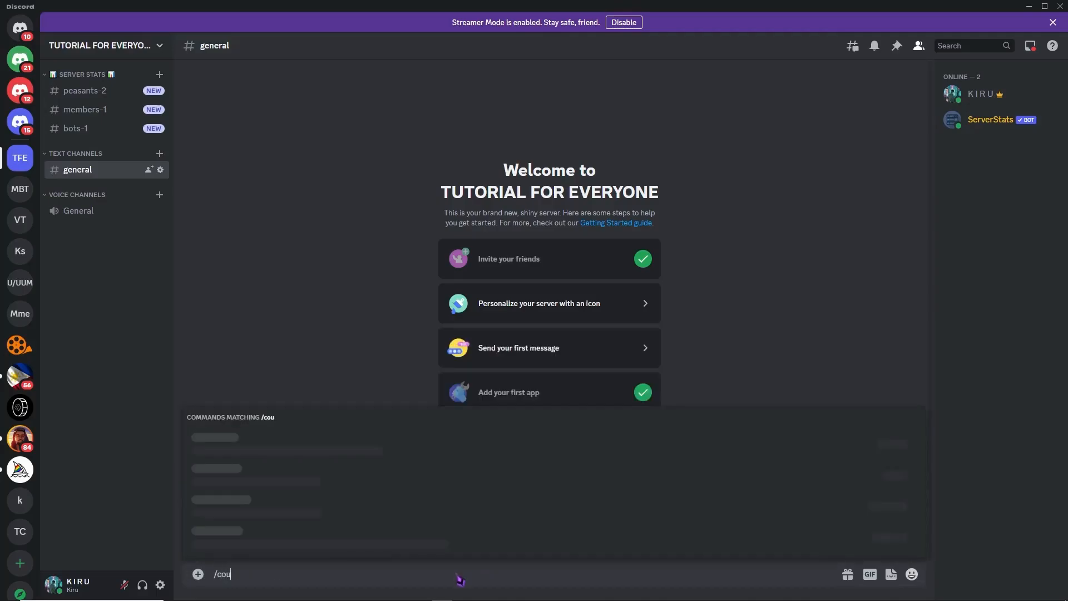
type("nter lis")
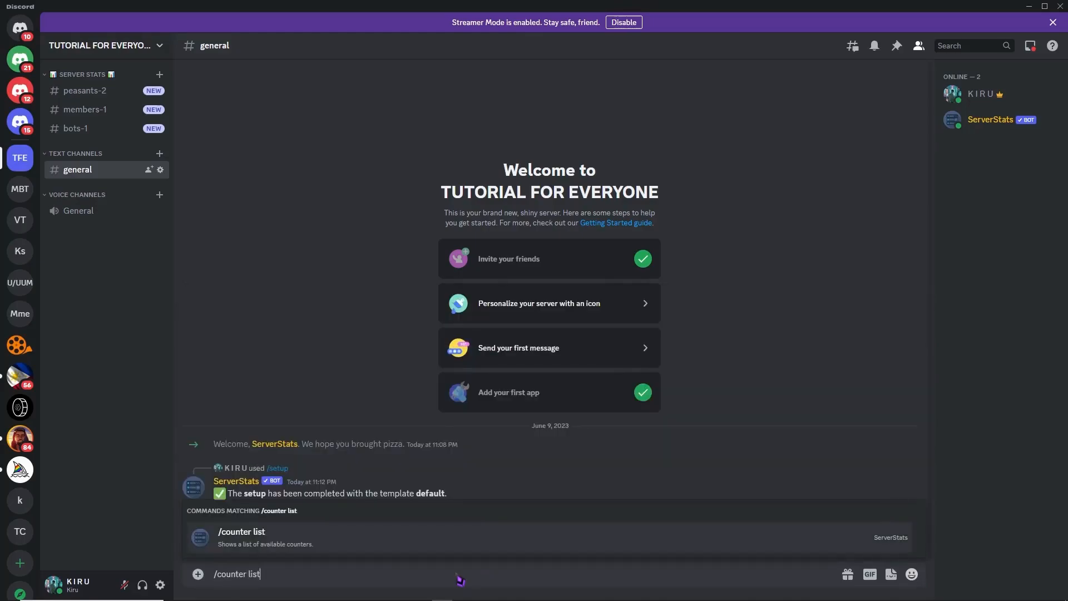
type("t")
key("Return")
key("Return")
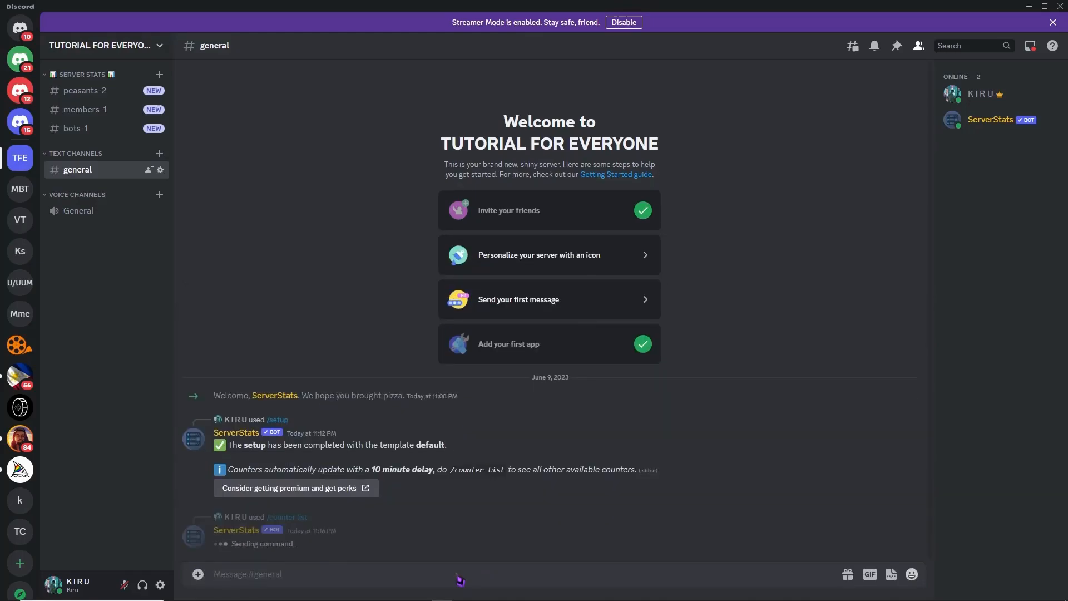
- Examine the available counters by category, checking which are premium counters marked with a star and which role counters are free
scroll(375, 365, "up", 5)
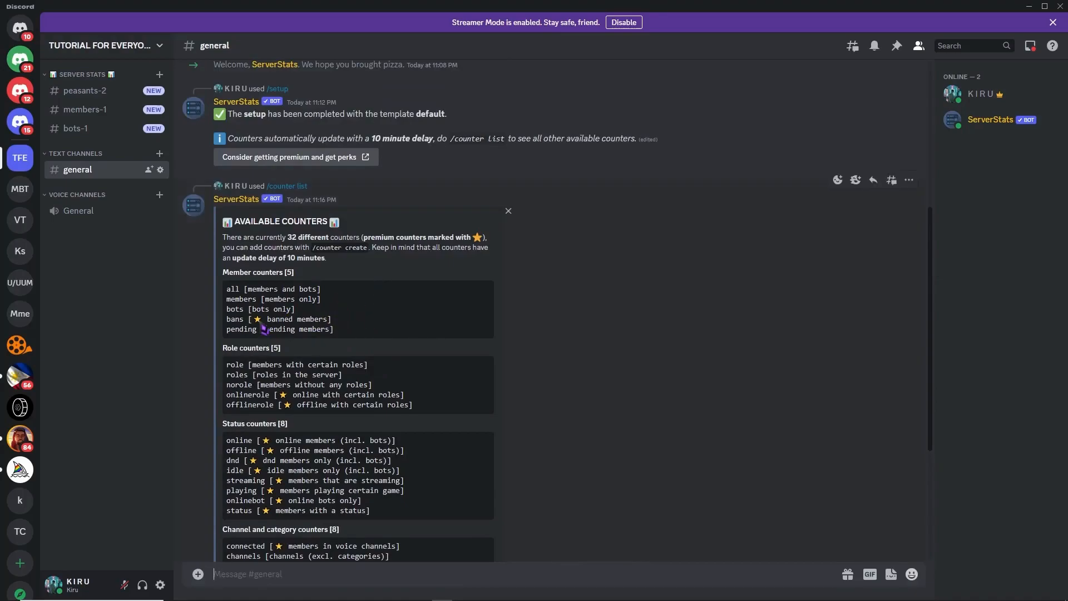
scroll(306, 415, "down", 5)
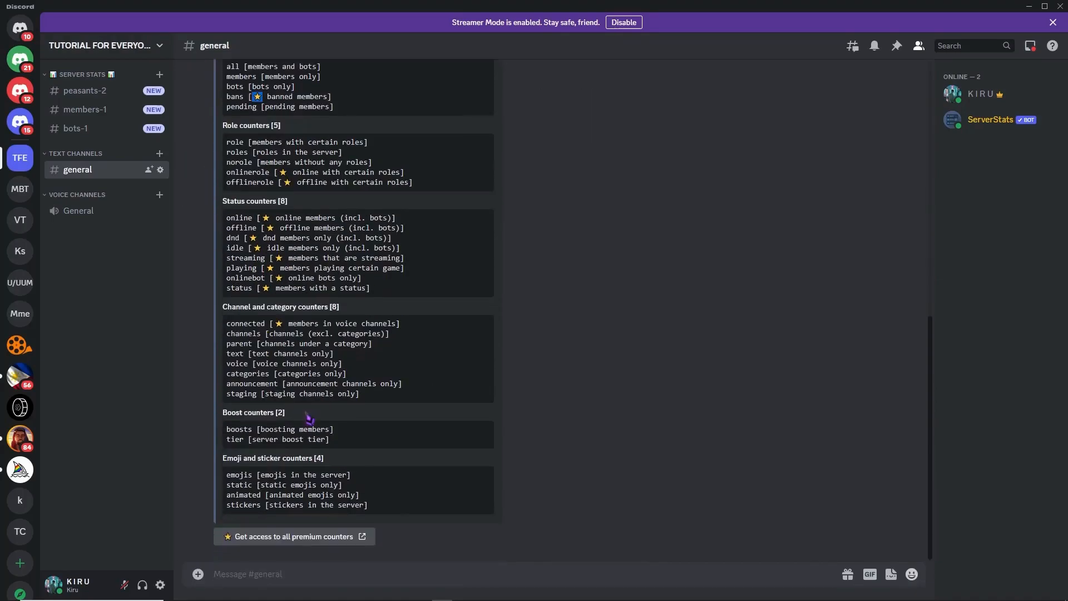
scroll(293, 364, "up", 3)
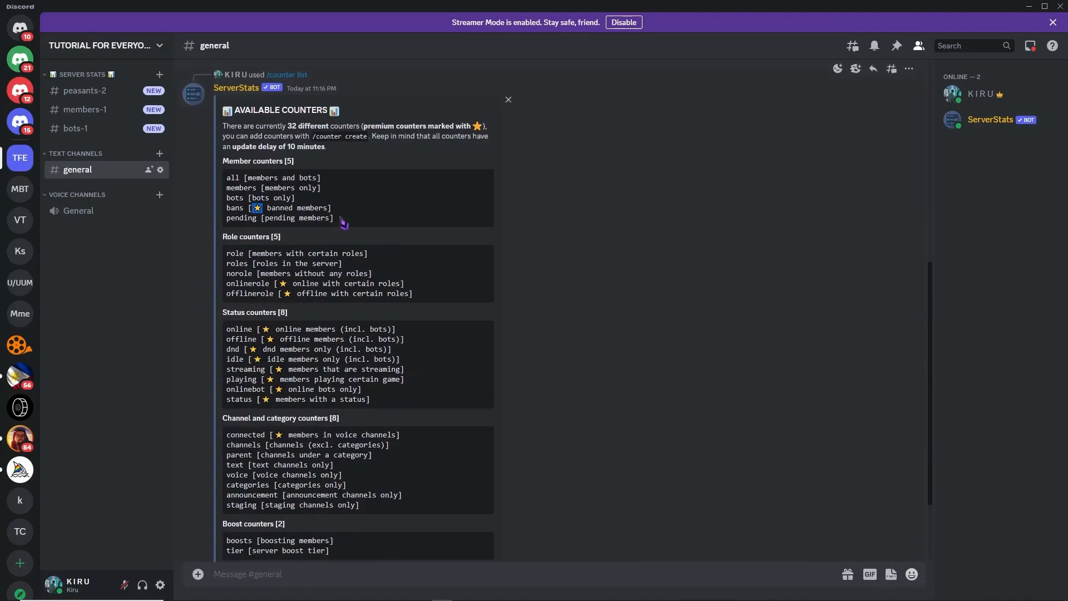
scroll(340, 218, "up", 2)
left_click_drag(376, 236, 460, 247)
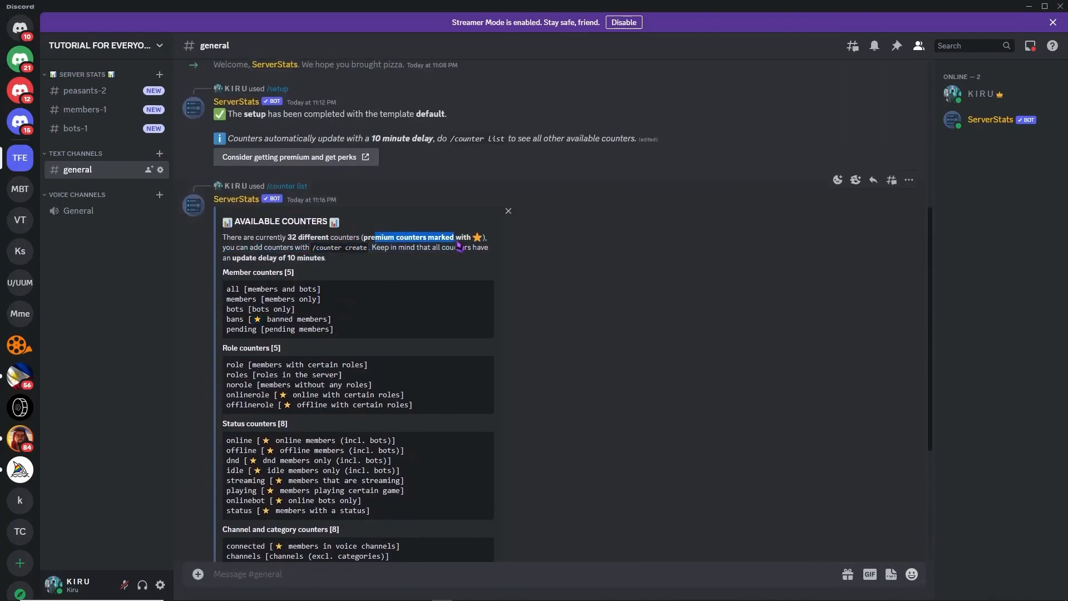
scroll(441, 286, "down", 2)
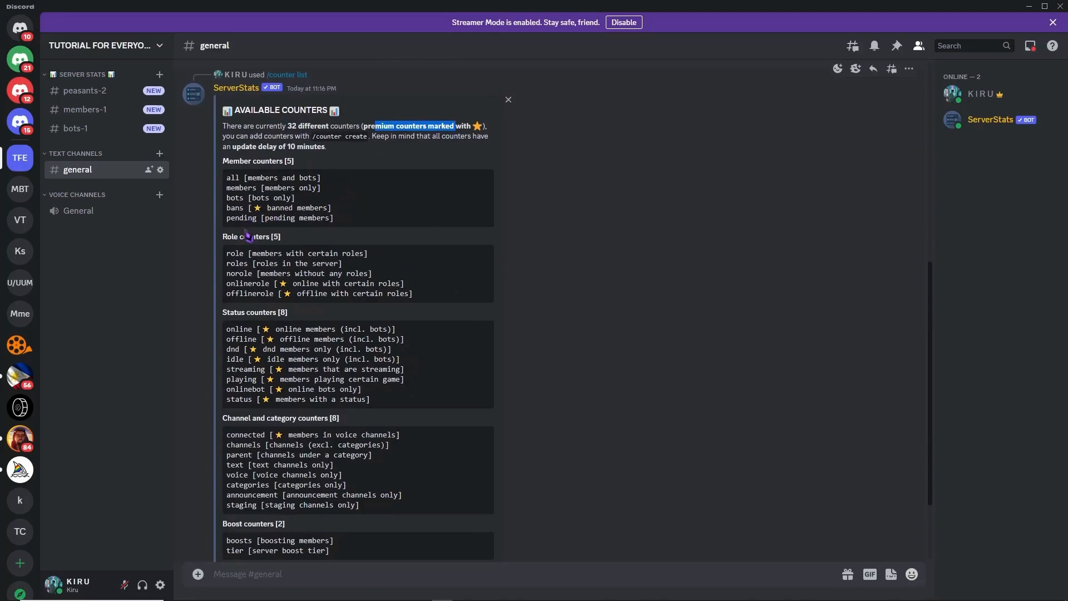
left_click(284, 288)
left_click_drag(256, 273, 234, 255)
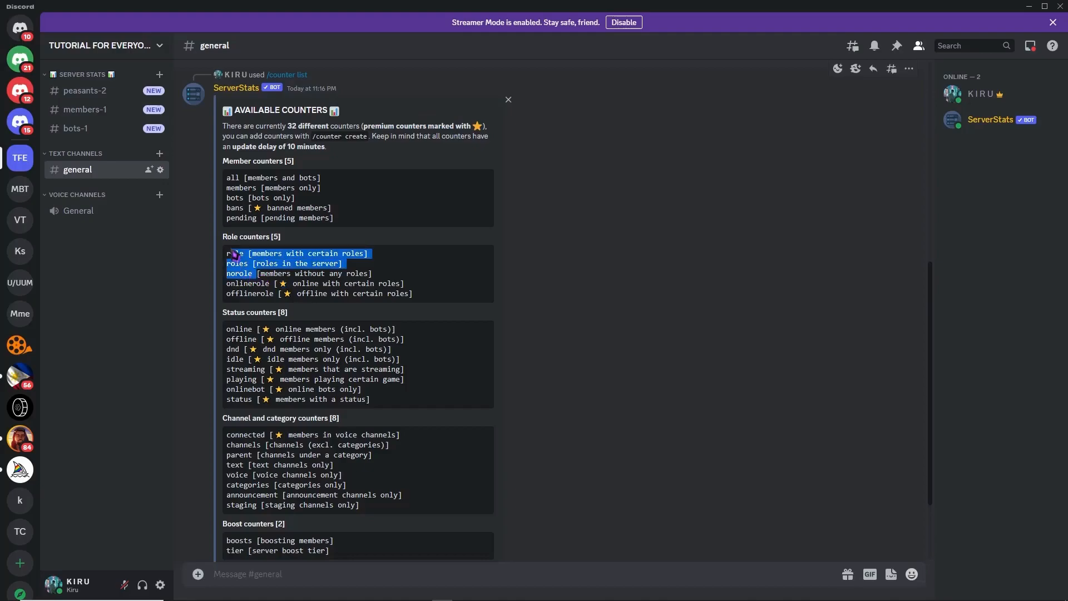
left_click(390, 265)
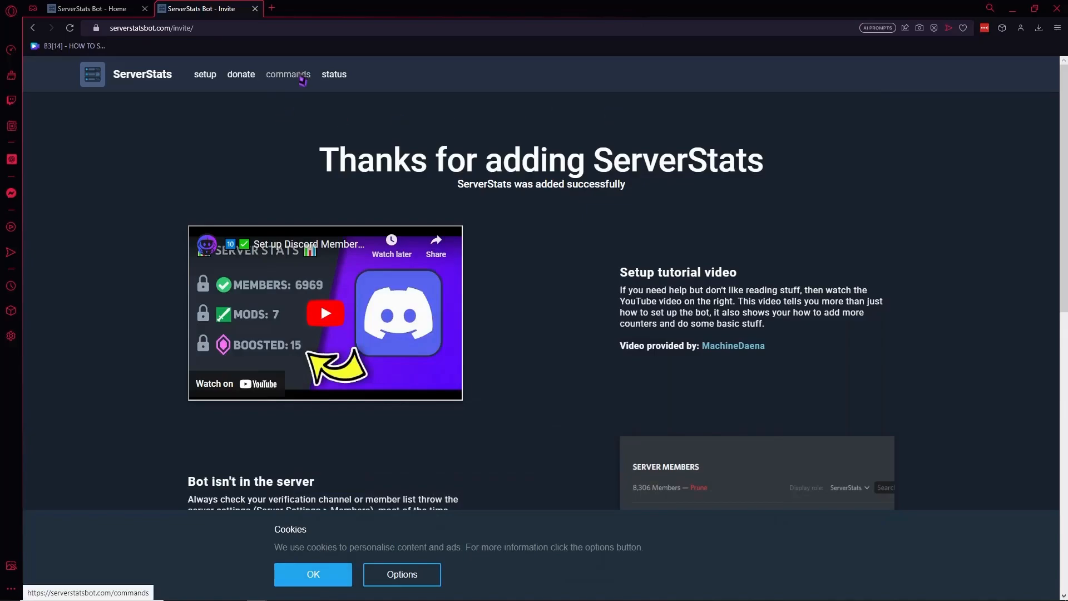
- In the browser, open the commands page of the ServerStats website and look through all pages of the command list
left_click(301, 76)
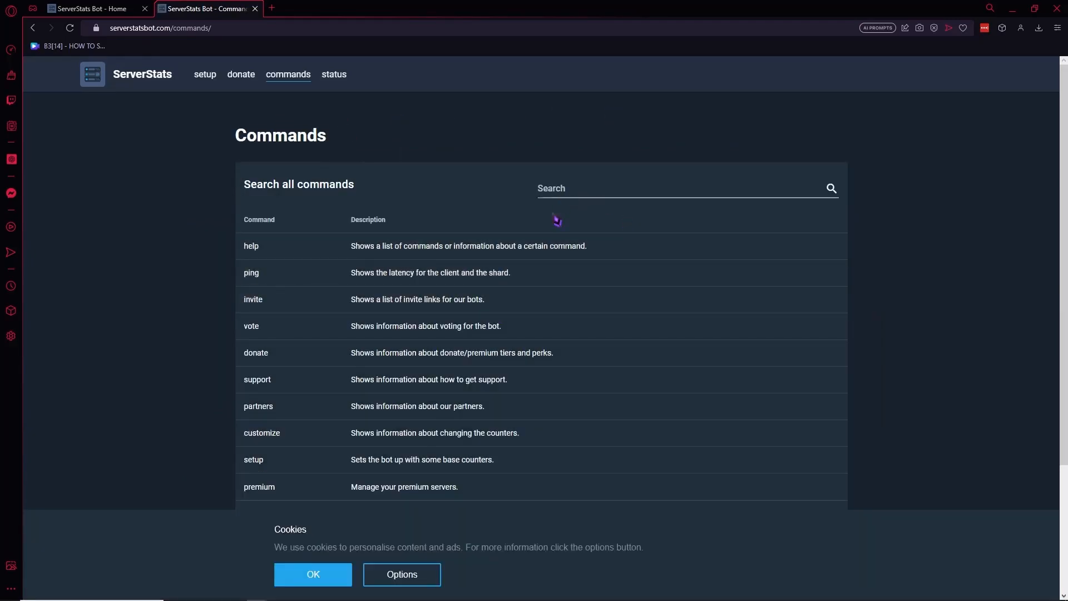
scroll(530, 320, "down", 3)
scroll(527, 333, "up", 3)
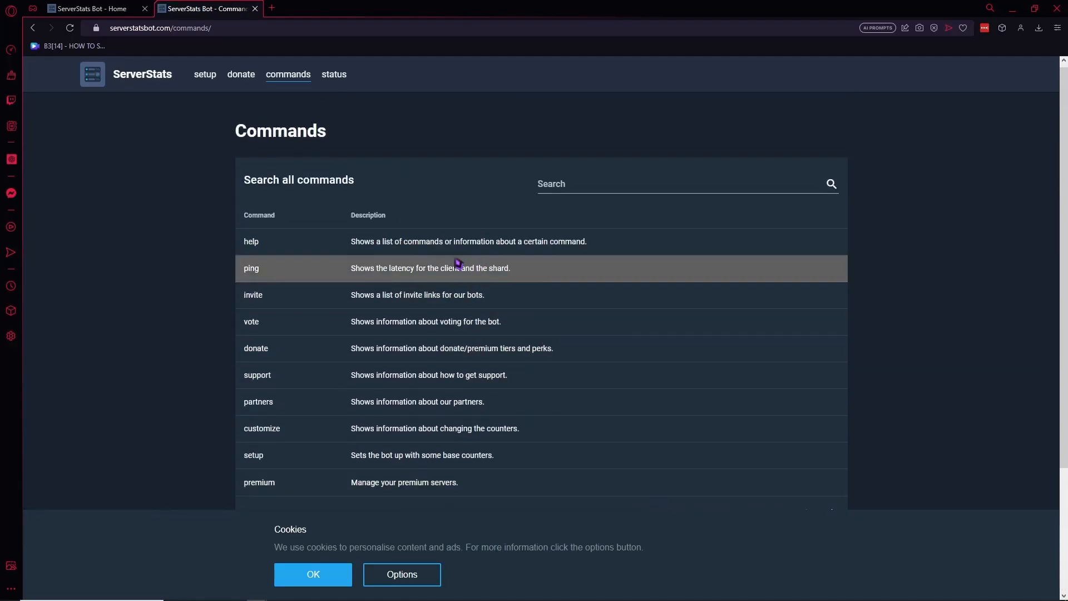
scroll(479, 281, "down", 3)
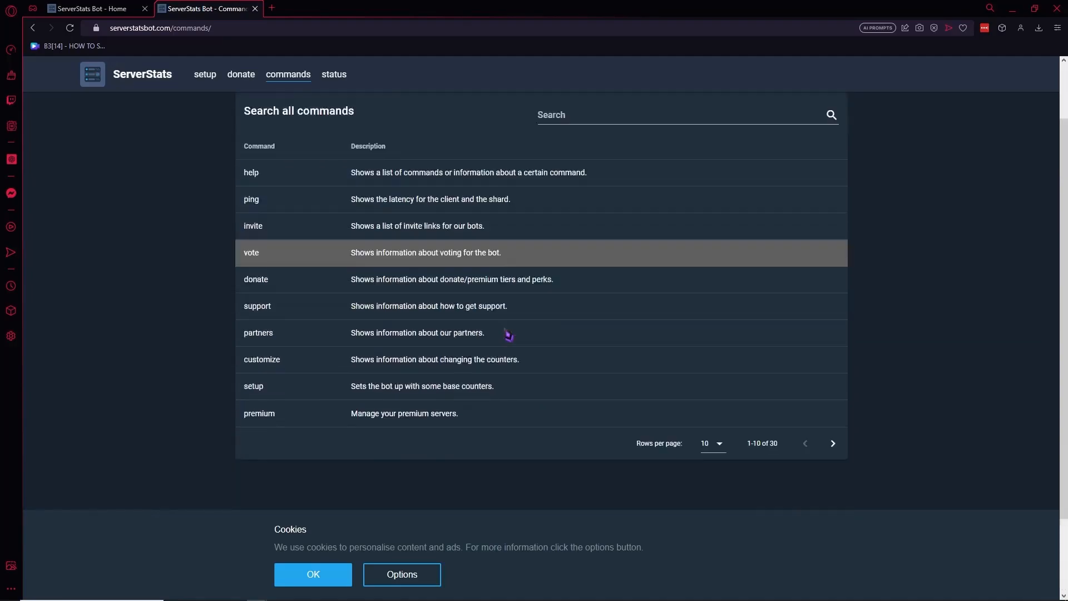
left_click(833, 345)
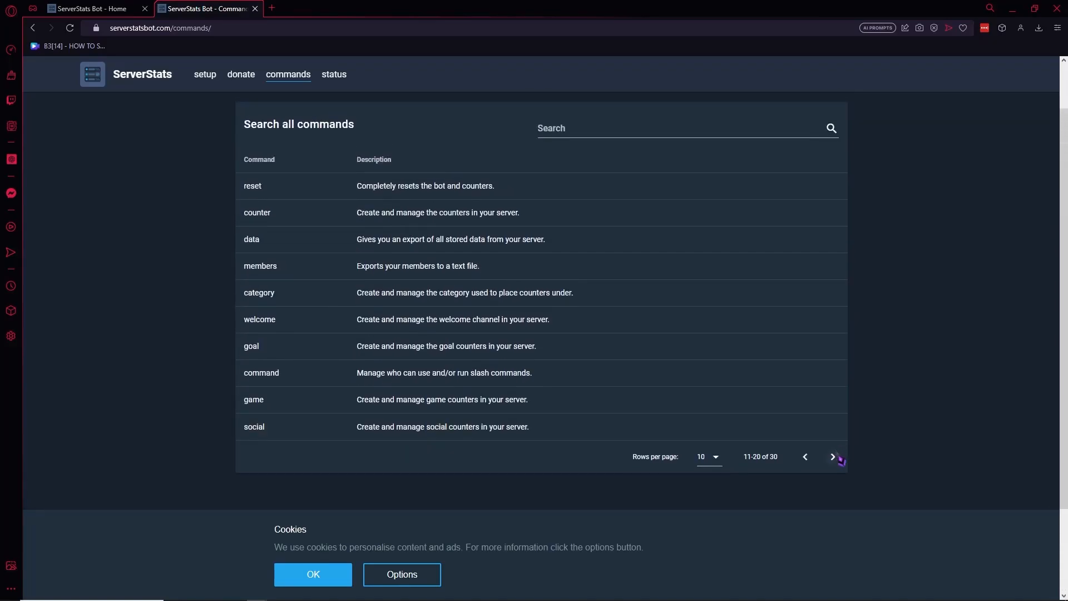
left_click(833, 457)
- Search the ServerStats command list for "add" and for "create"
left_click(578, 137)
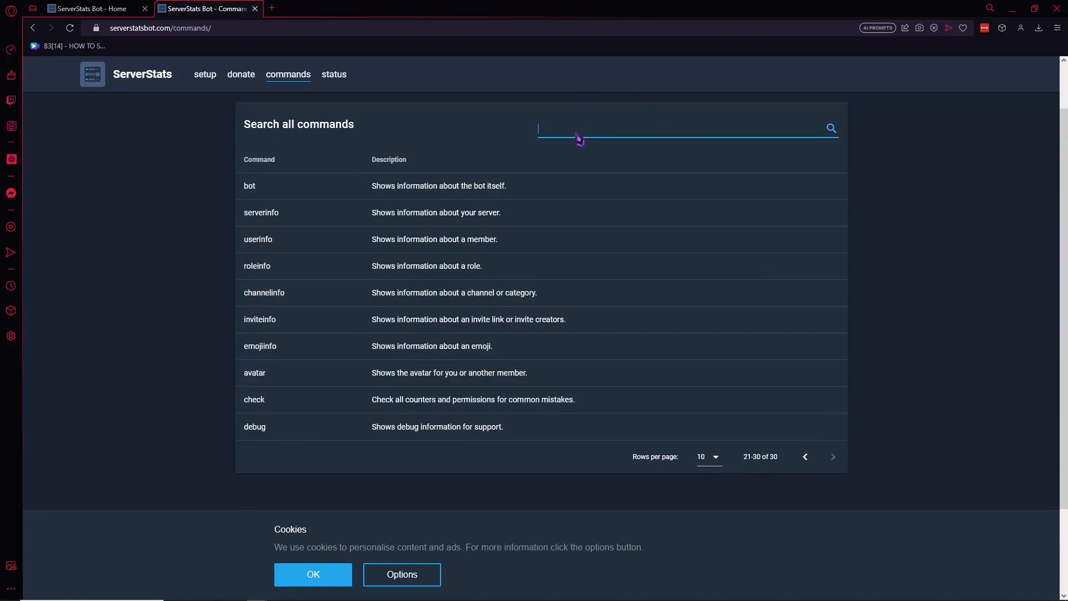
type("add")
key("ctrl+a")
type("create")
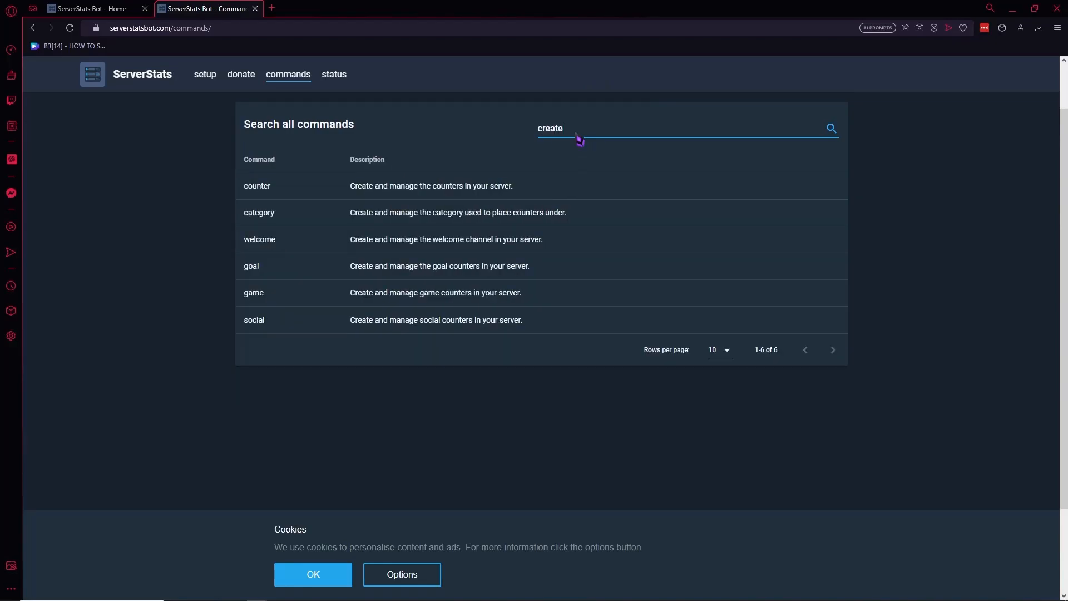